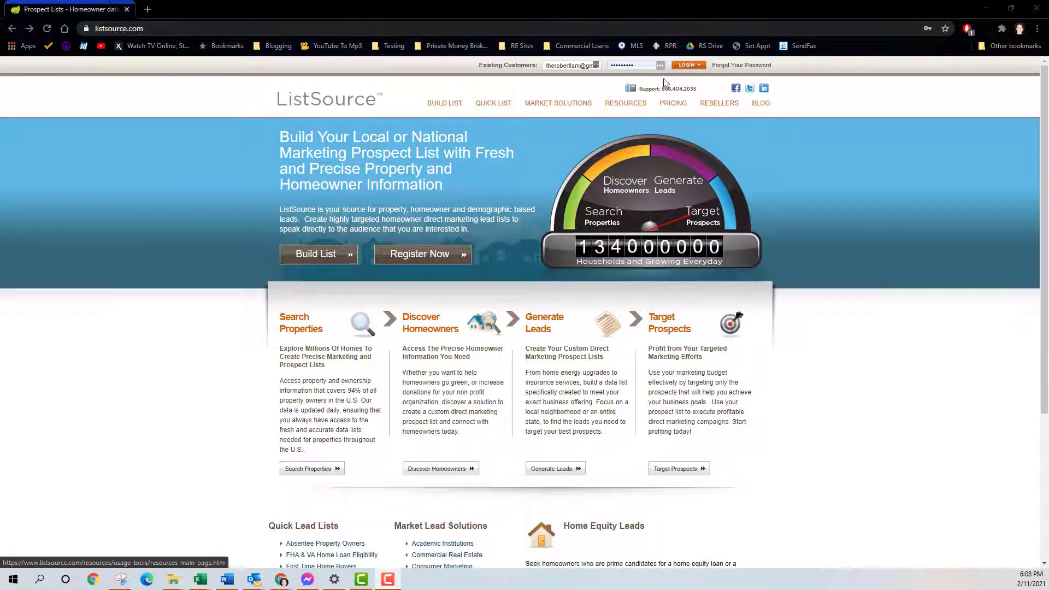
# Look over the new-account registration form, and return to the ListSource home page.
pyautogui.click(433, 261)
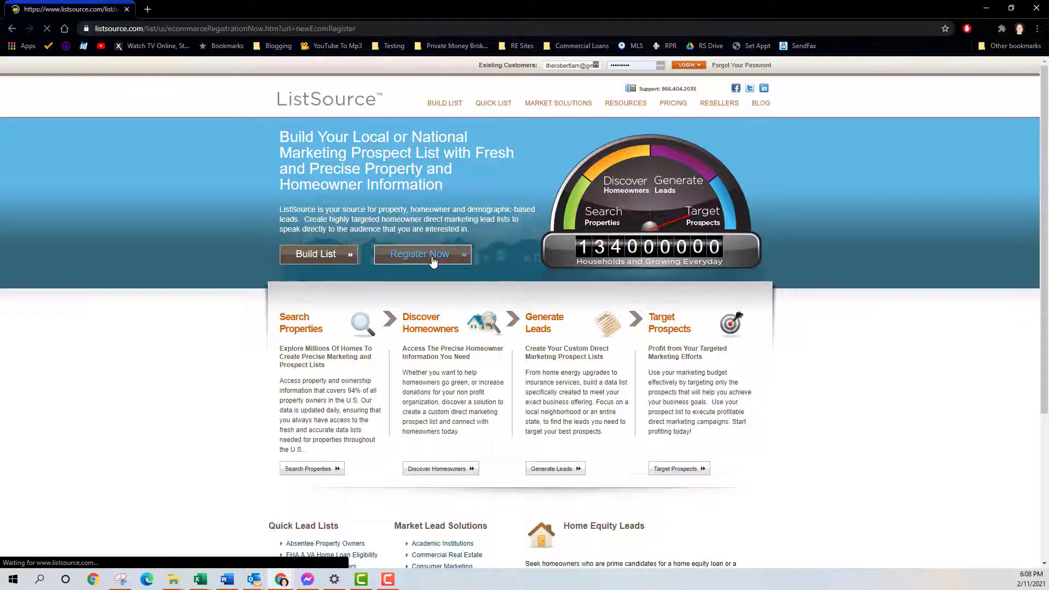
pyautogui.scroll(-1, 360, 258)
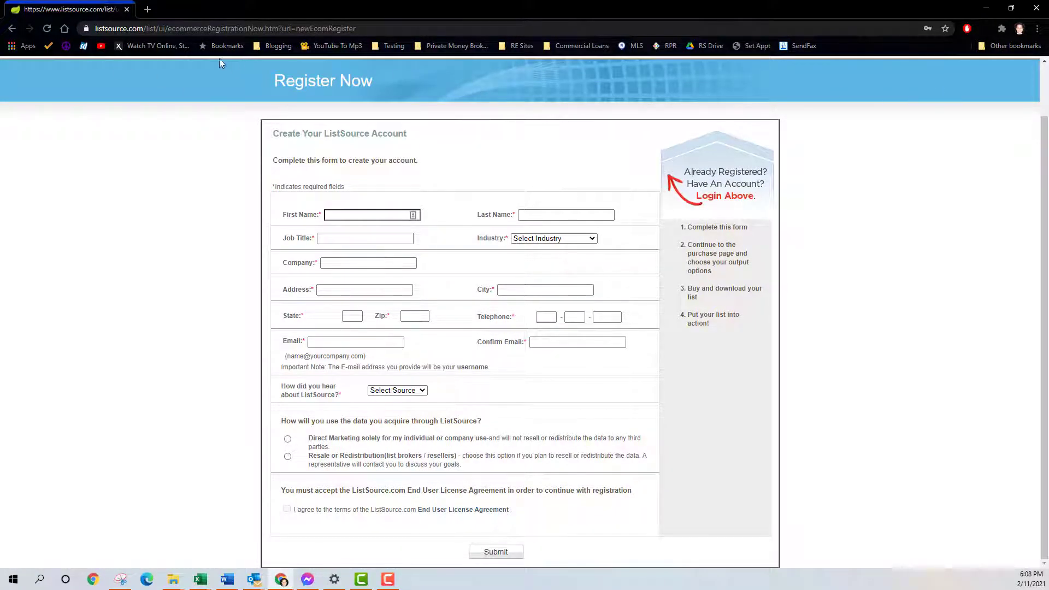
pyautogui.click(13, 29)
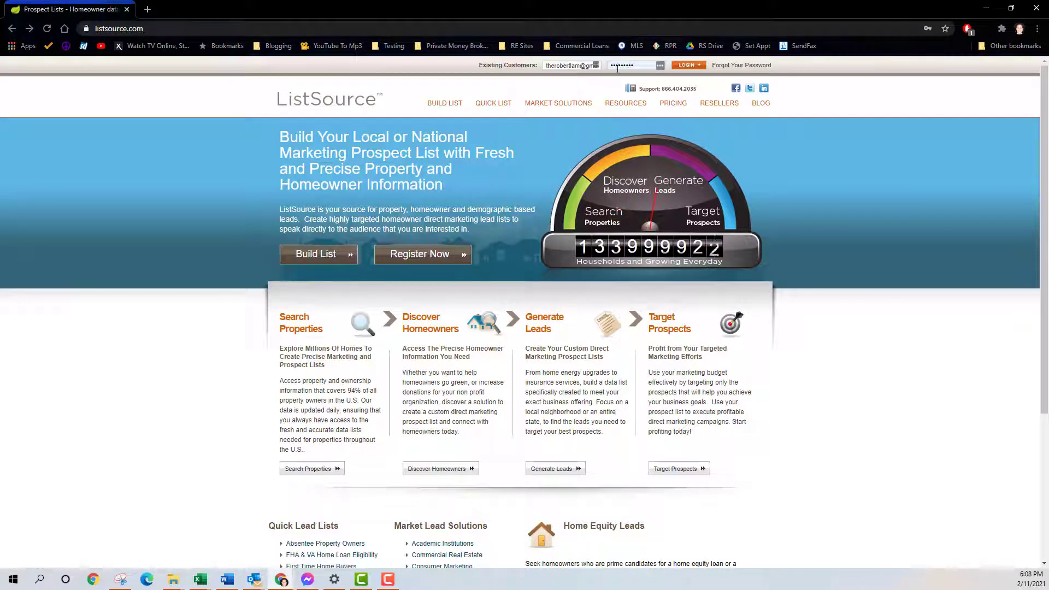
# Log in to the existing customer account with the saved credentials and start a Create Your Own list.
pyautogui.click(689, 65)
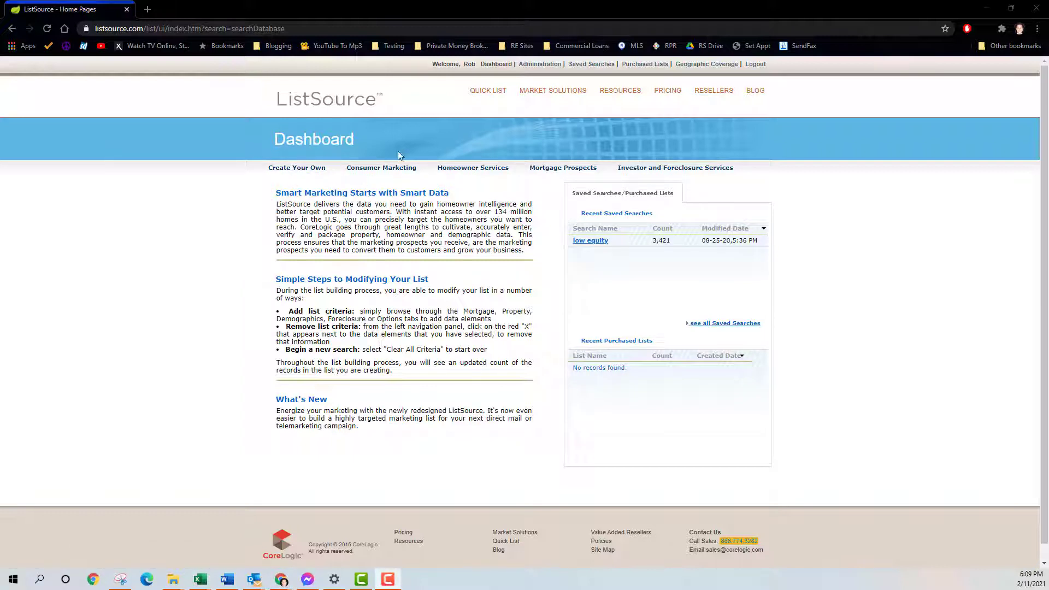
pyautogui.click(292, 168)
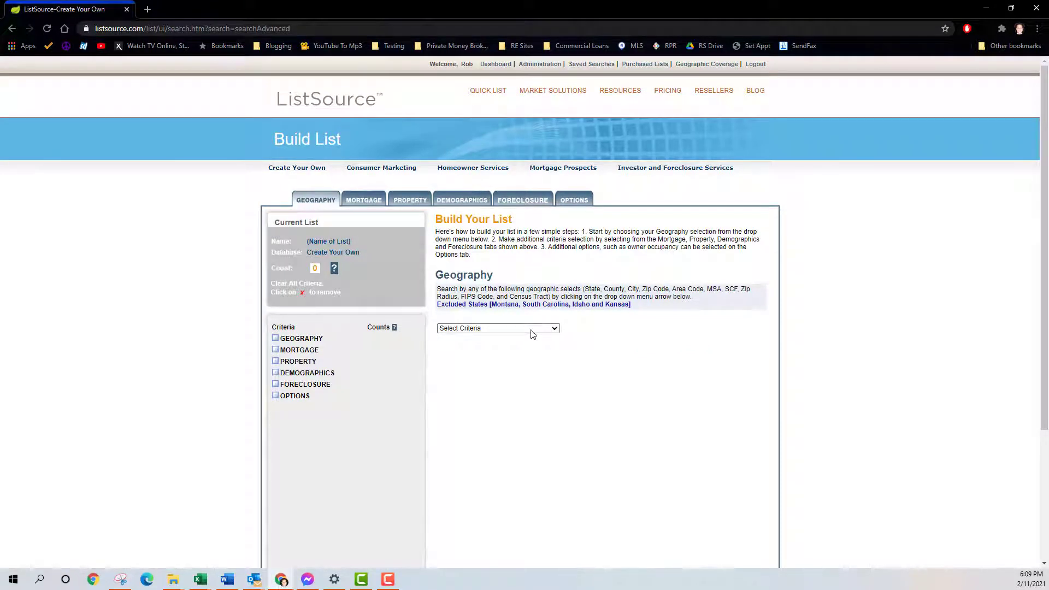
# Add a City geography criterion for the state of Florida with MIAMI,FL as the selected city.
pyautogui.click(482, 330)
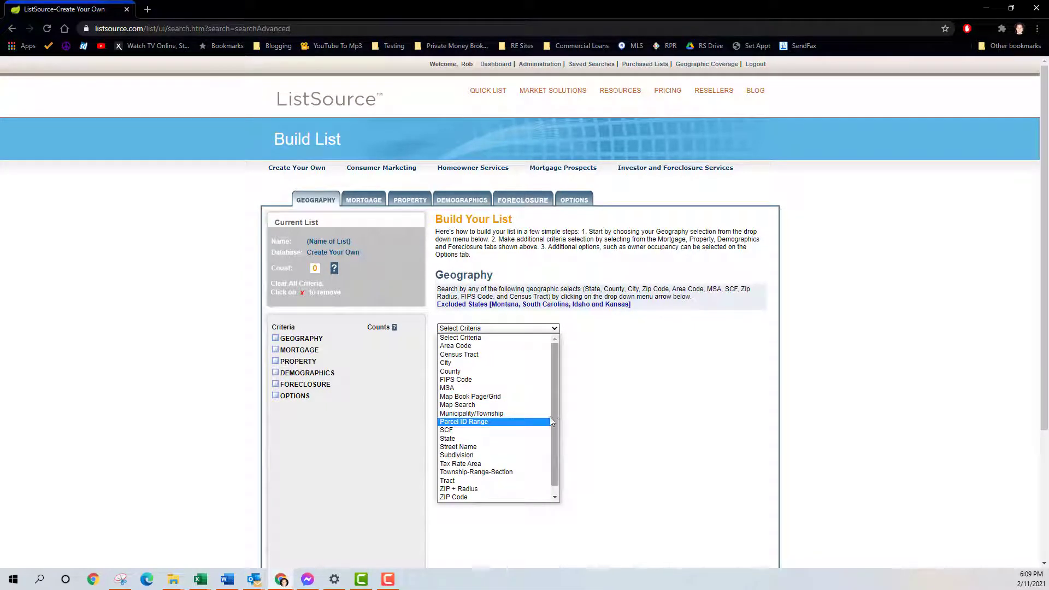
pyautogui.click(451, 364)
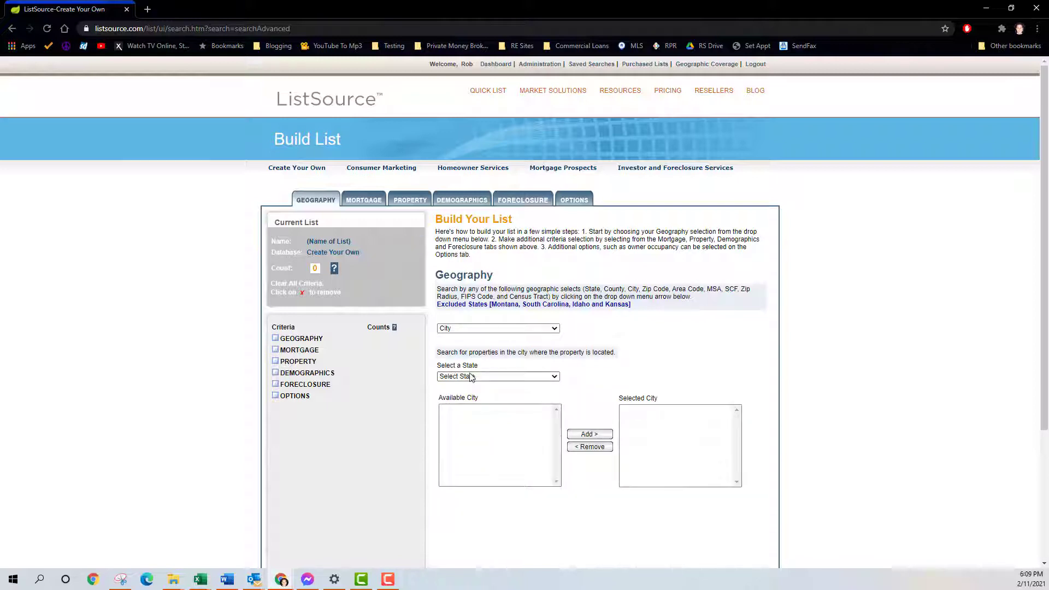
pyautogui.click(473, 376)
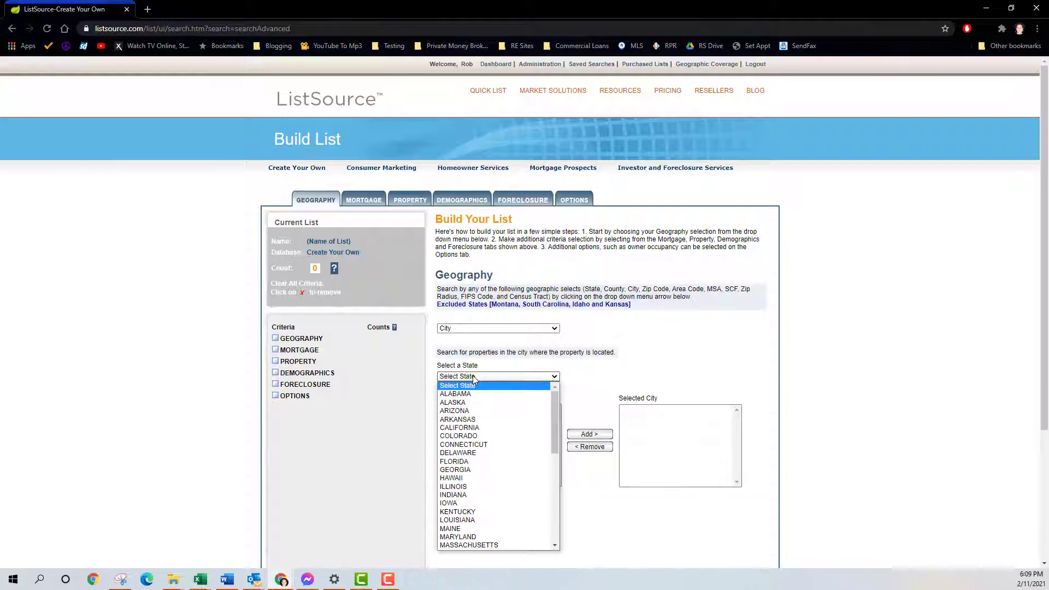
pyautogui.click(481, 461)
pyautogui.moveTo(557, 416); pyautogui.dragTo(557, 452)
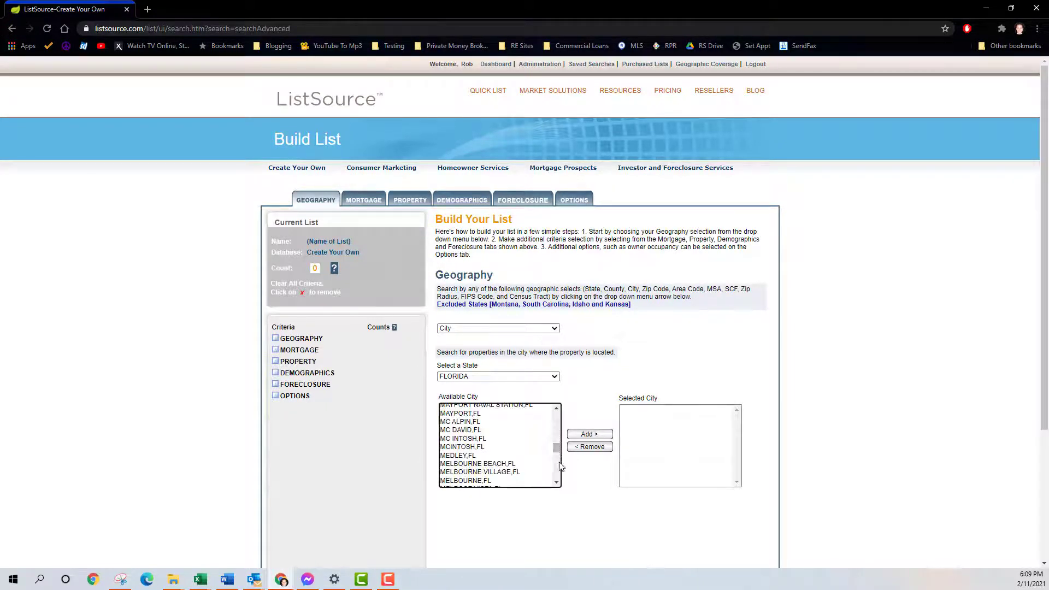
pyautogui.click(559, 467)
pyautogui.click(560, 468)
pyautogui.click(561, 469)
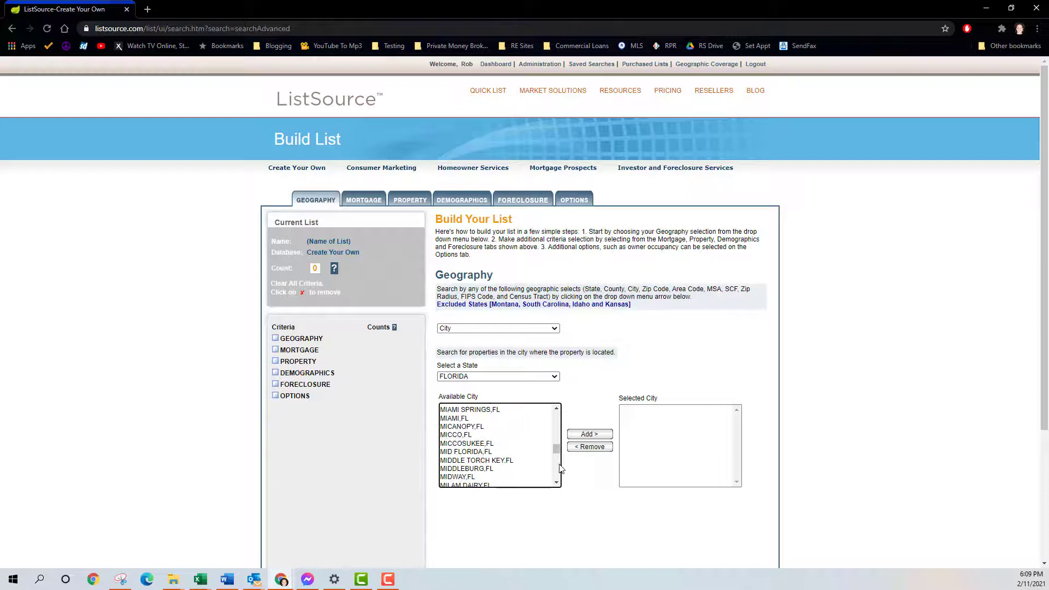
pyautogui.click(457, 419)
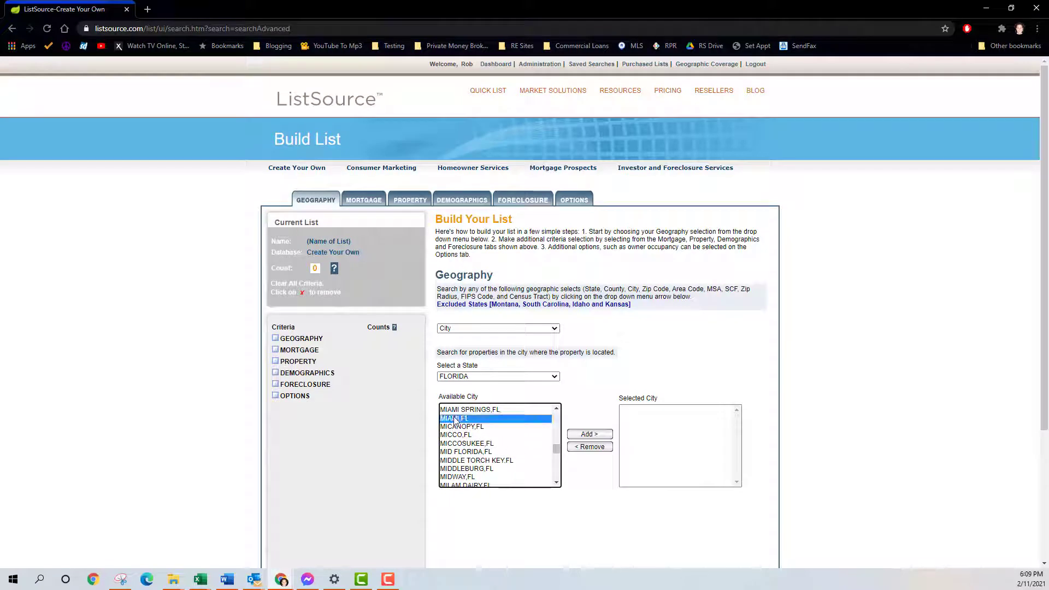
pyautogui.click(596, 438)
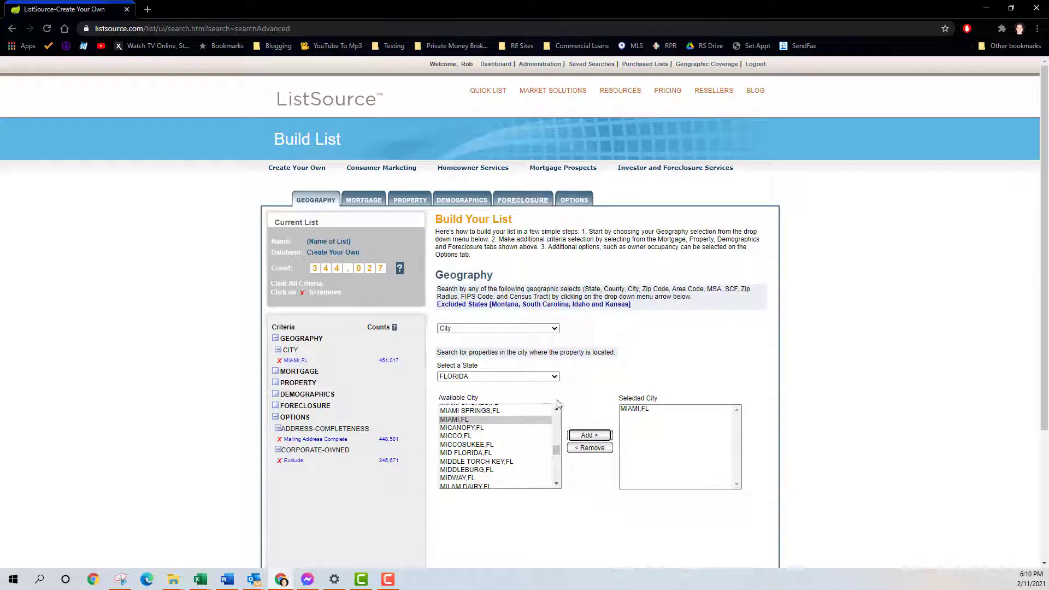
pyautogui.click(547, 330)
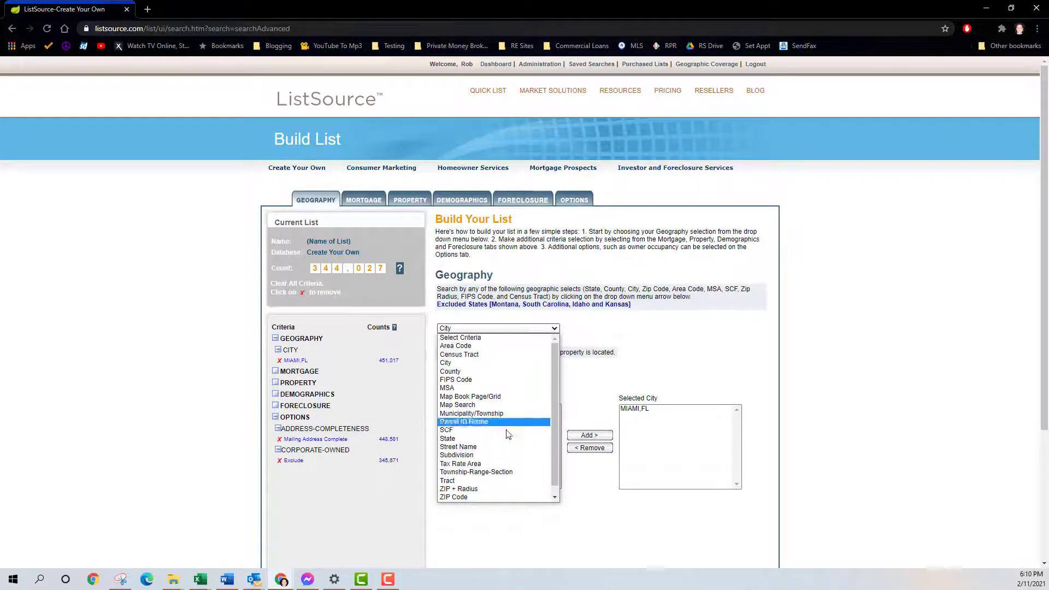
pyautogui.scroll(-1, 490, 481)
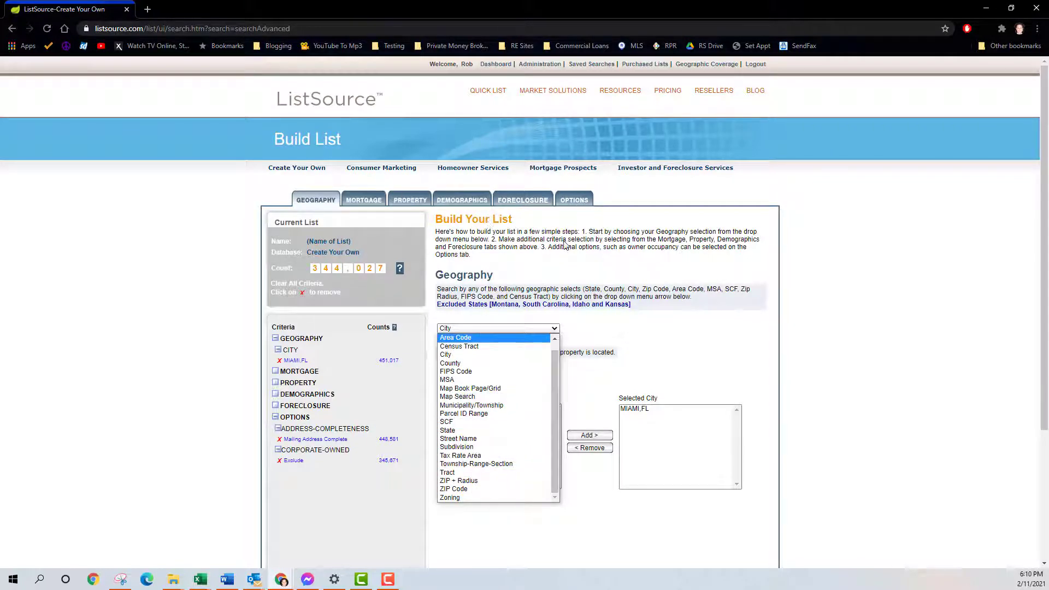
# Add an Equity(%) property criterion with a custom range from 99 to 100.
pyautogui.click(405, 201)
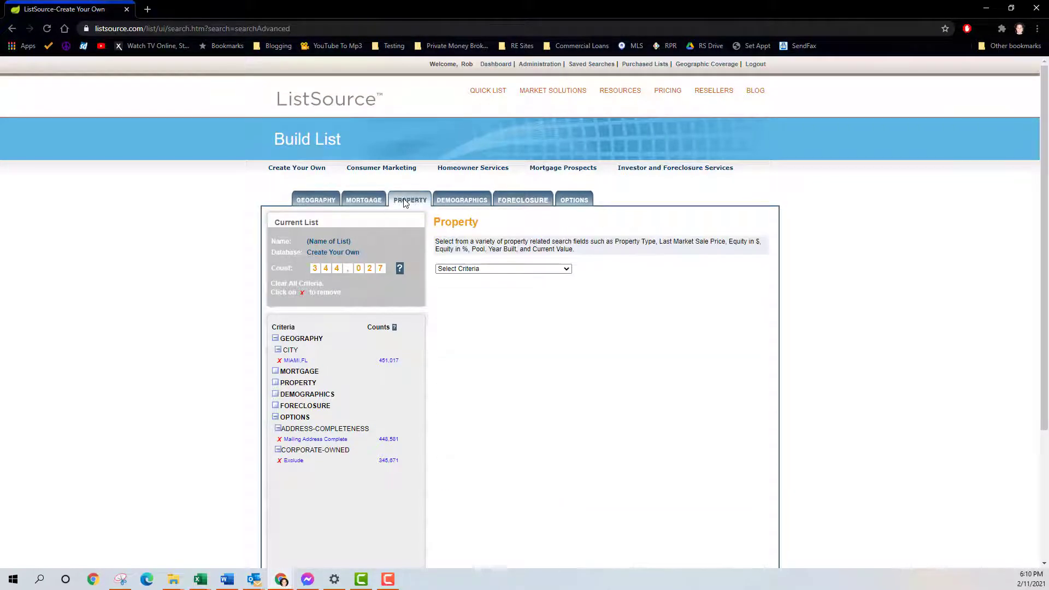
pyautogui.click(561, 269)
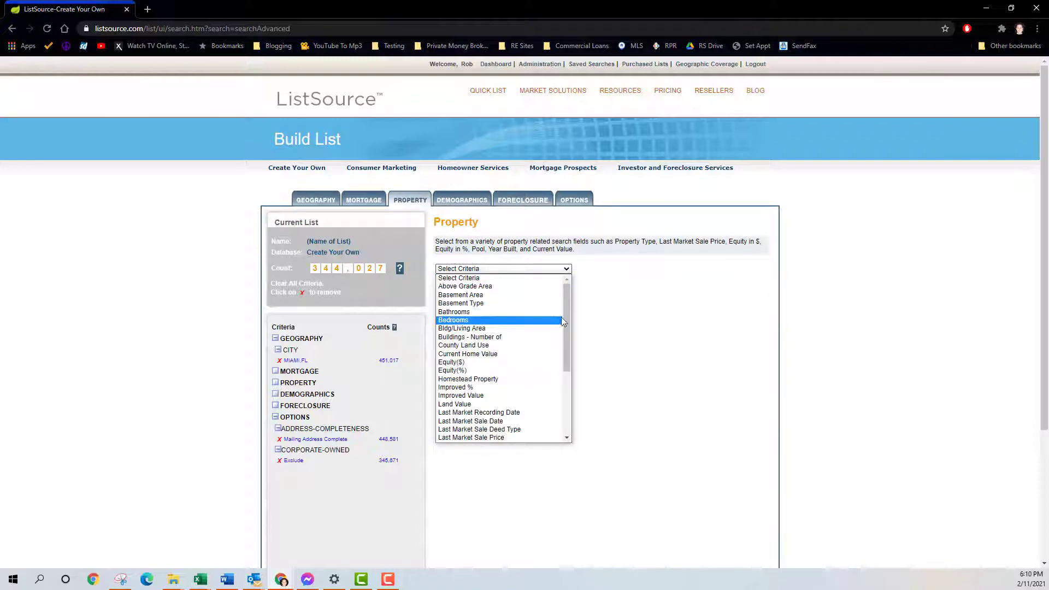
pyautogui.moveTo(568, 318); pyautogui.dragTo(562, 343)
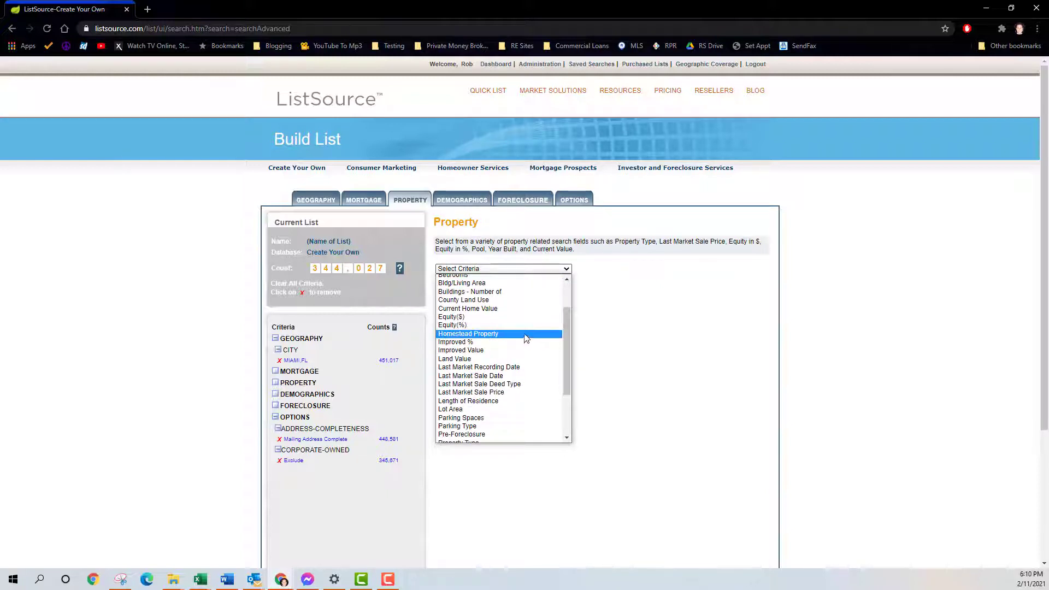
pyautogui.click(482, 326)
pyautogui.click(488, 414)
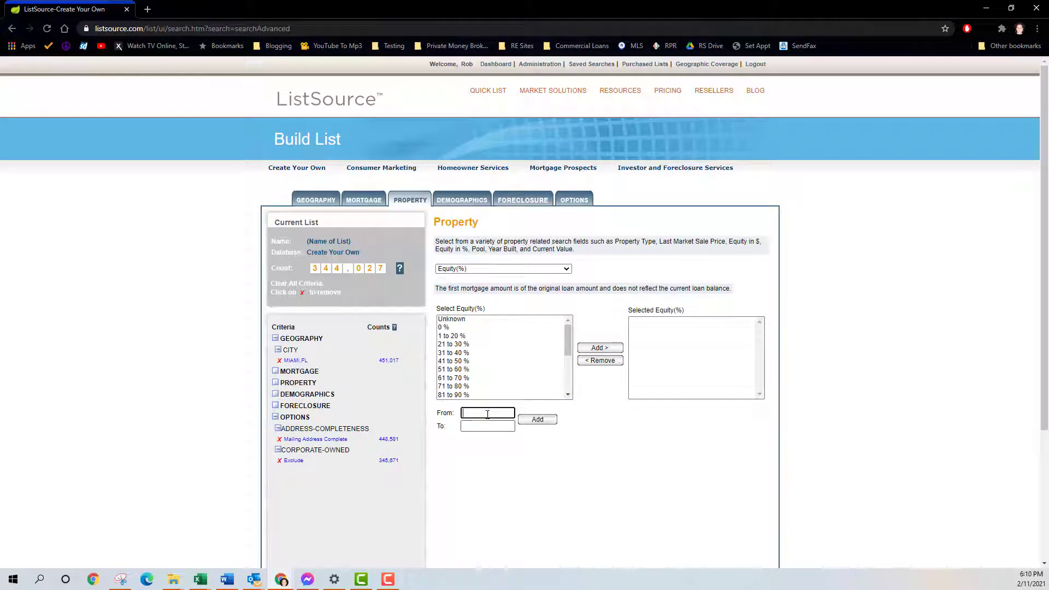
pyautogui.write('99')
pyautogui.click(488, 427)
pyautogui.write('1')
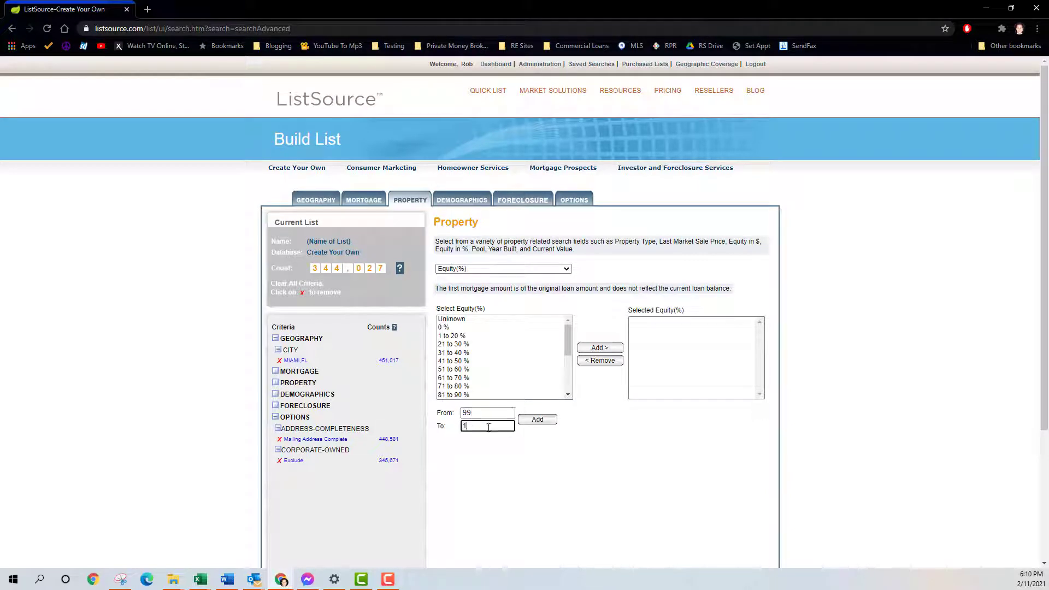
pyautogui.write('00')
pyautogui.click(538, 421)
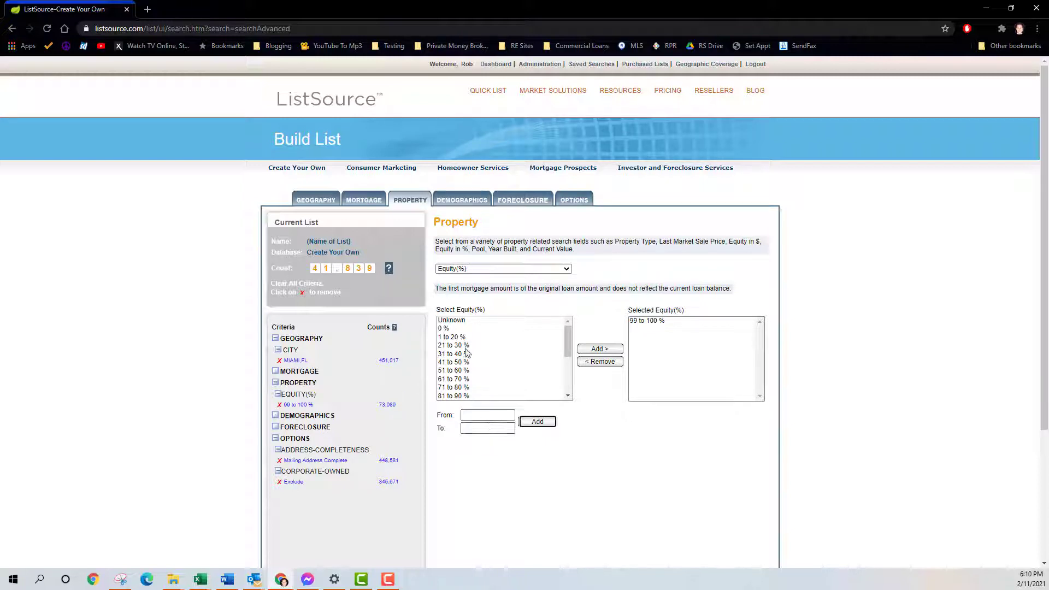
# Add a Property Type criterion covering Residential: Townhouse, Residential: Duplex, Residential: Triplex and Residential: SFR.
pyautogui.click(566, 271)
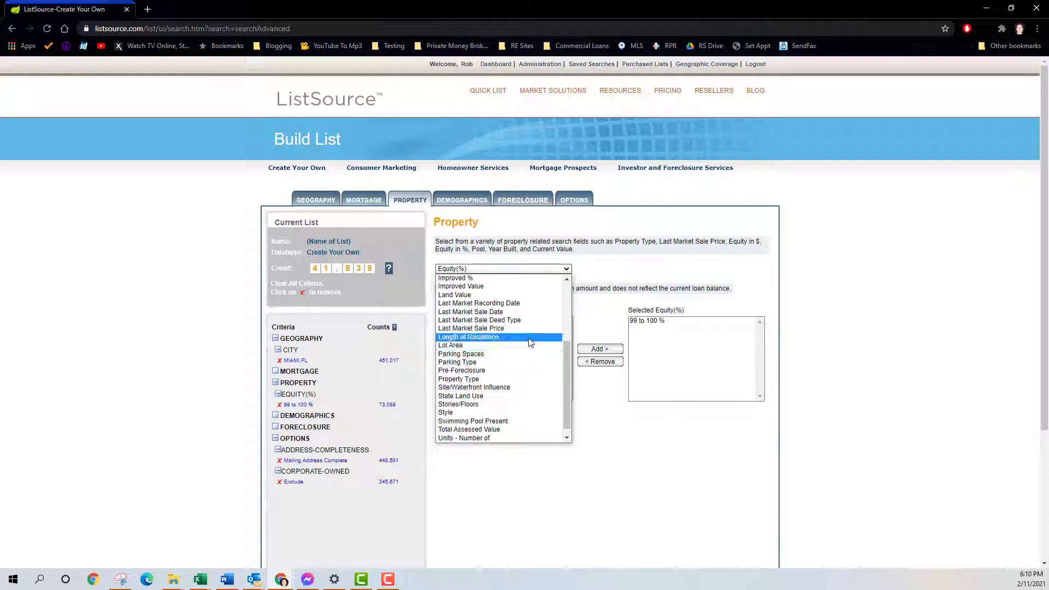
pyautogui.click(474, 384)
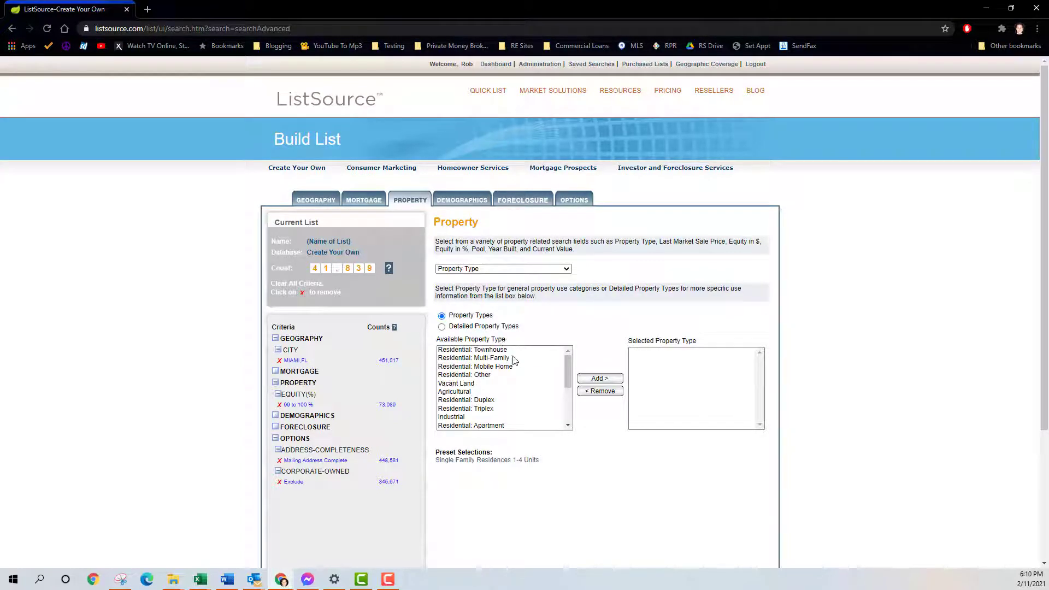
pyautogui.click(499, 351)
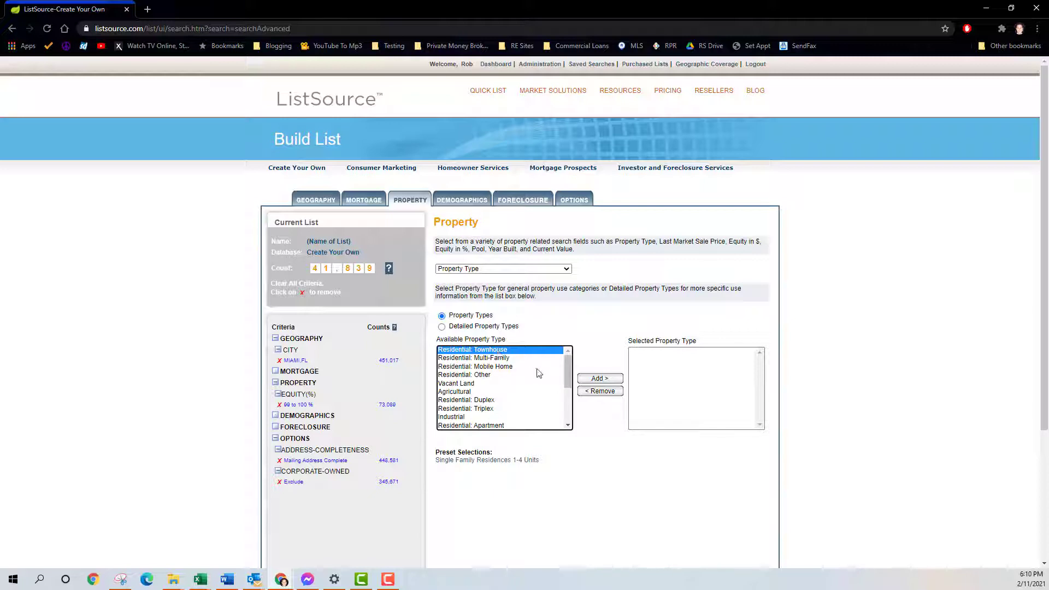
pyautogui.keyDown('ctrl'); pyautogui.click(489, 402); pyautogui.keyUp('ctrl')
pyautogui.keyDown('ctrl'); pyautogui.click(490, 410); pyautogui.keyUp('ctrl')
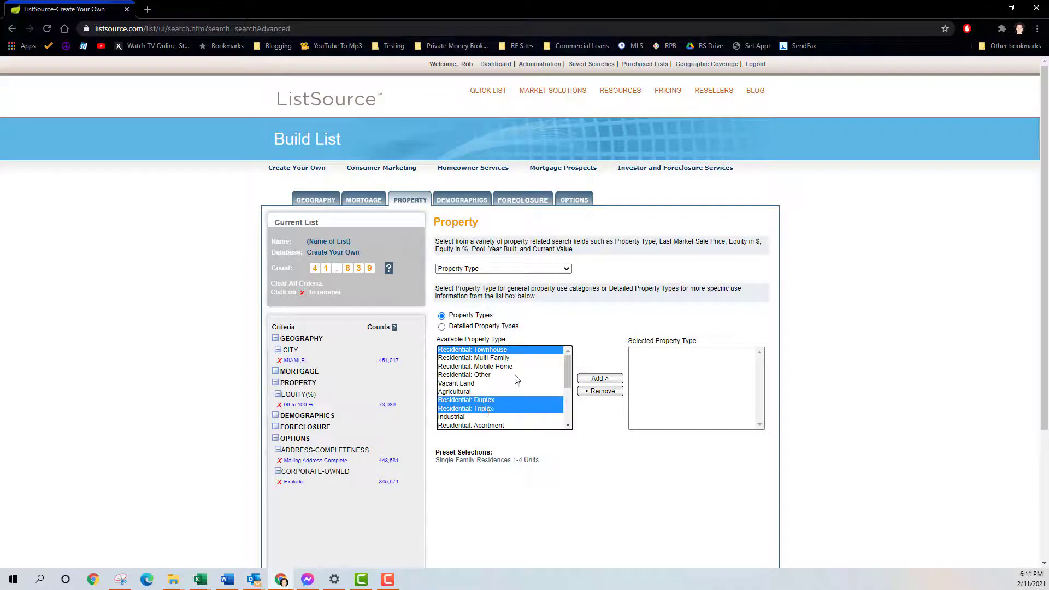
pyautogui.moveTo(570, 373); pyautogui.dragTo(569, 397)
pyautogui.keyDown('ctrl'); pyautogui.click(479, 413); pyautogui.keyUp('ctrl')
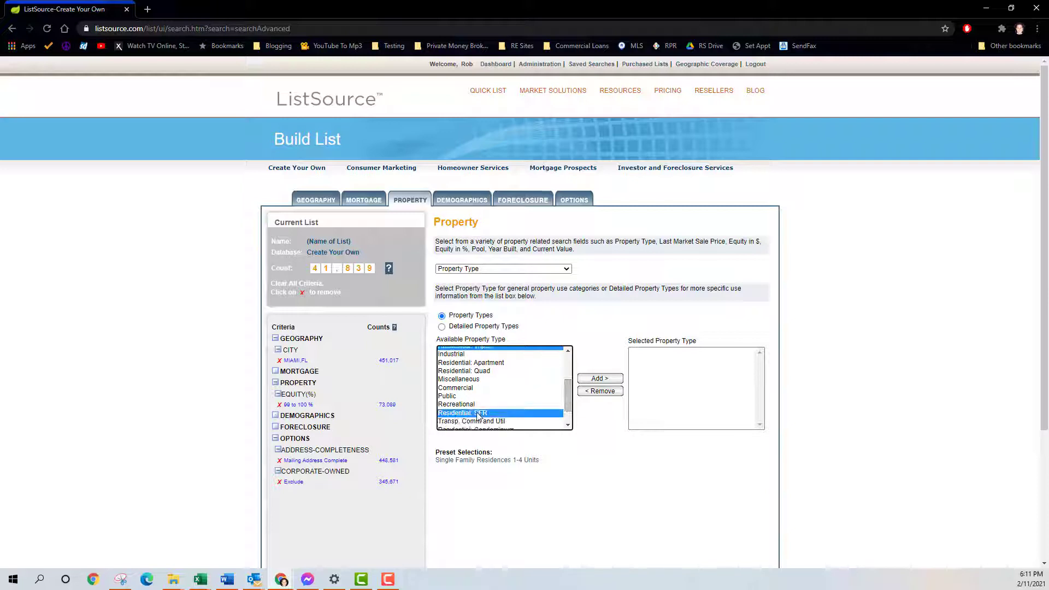
pyautogui.click(599, 378)
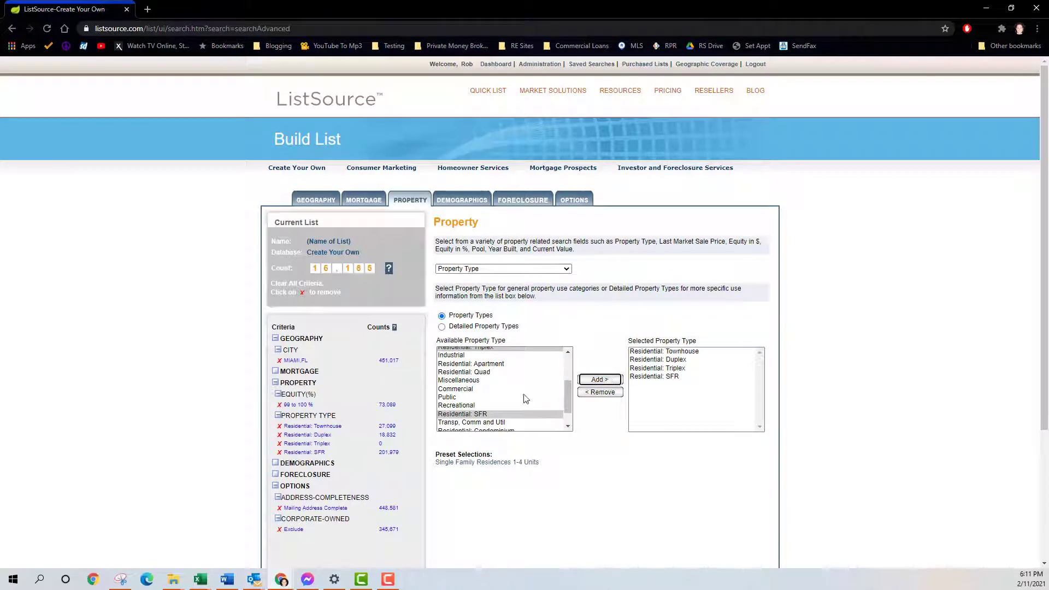
# Add Residential: Quad to the selected property types and check the remaining available types.
pyautogui.scroll(-1, 524, 400)
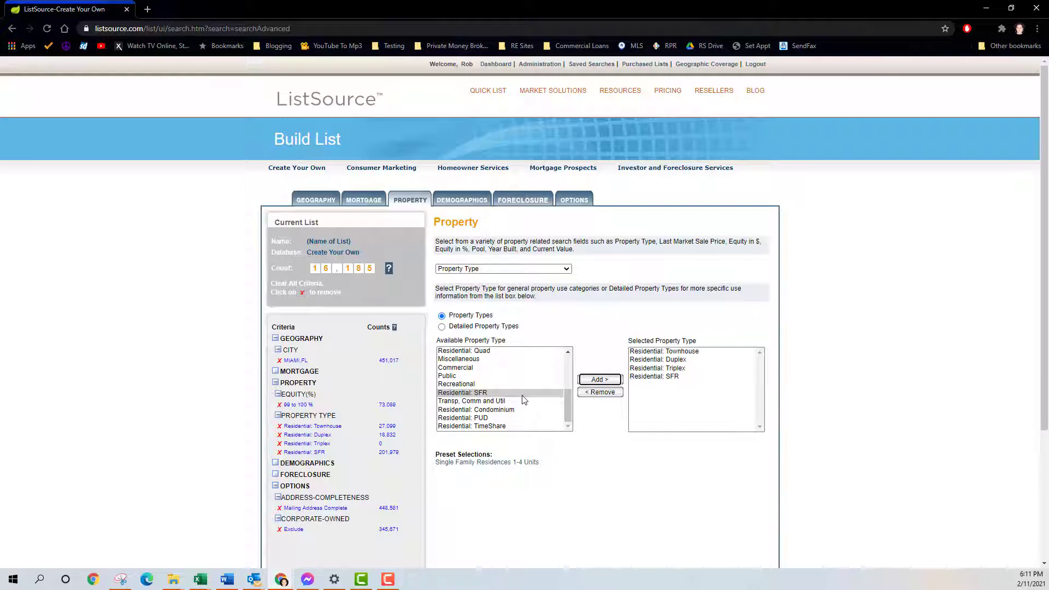
pyautogui.scroll(2, 522, 397)
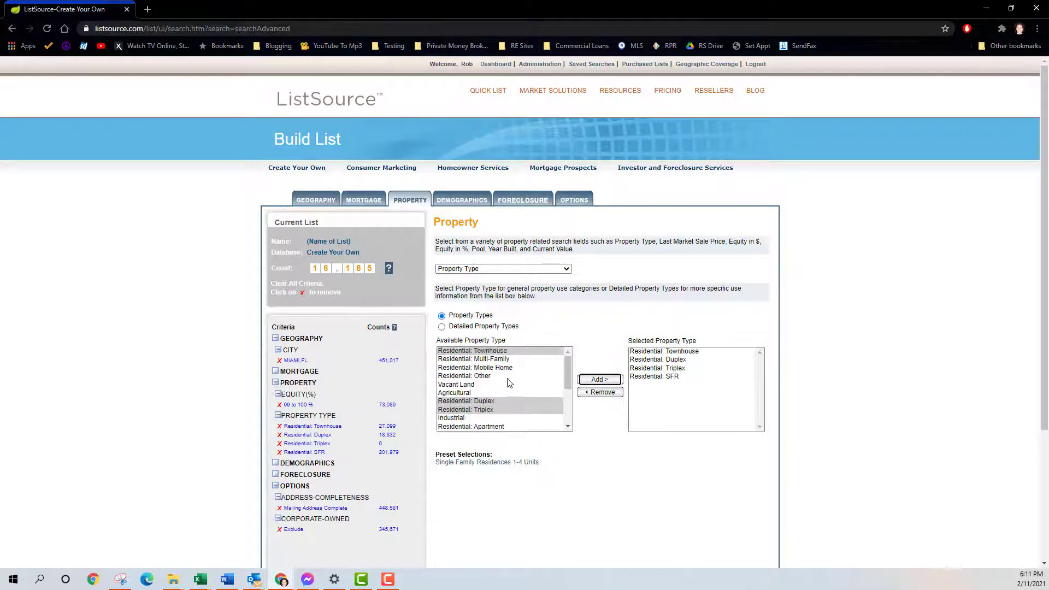
pyautogui.click(495, 359)
pyautogui.click(496, 370)
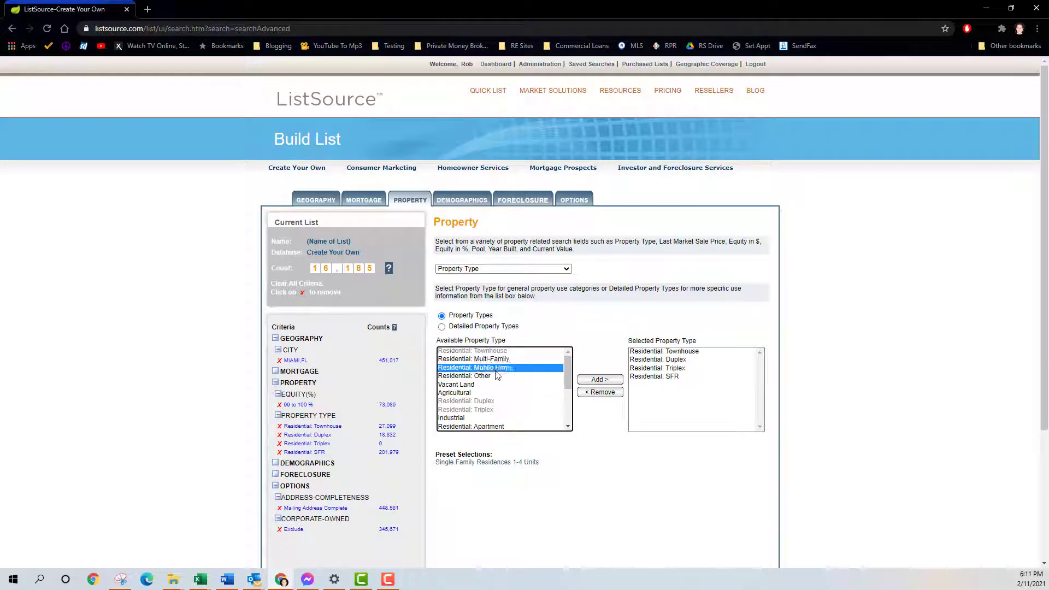
pyautogui.scroll(-5, 496, 375)
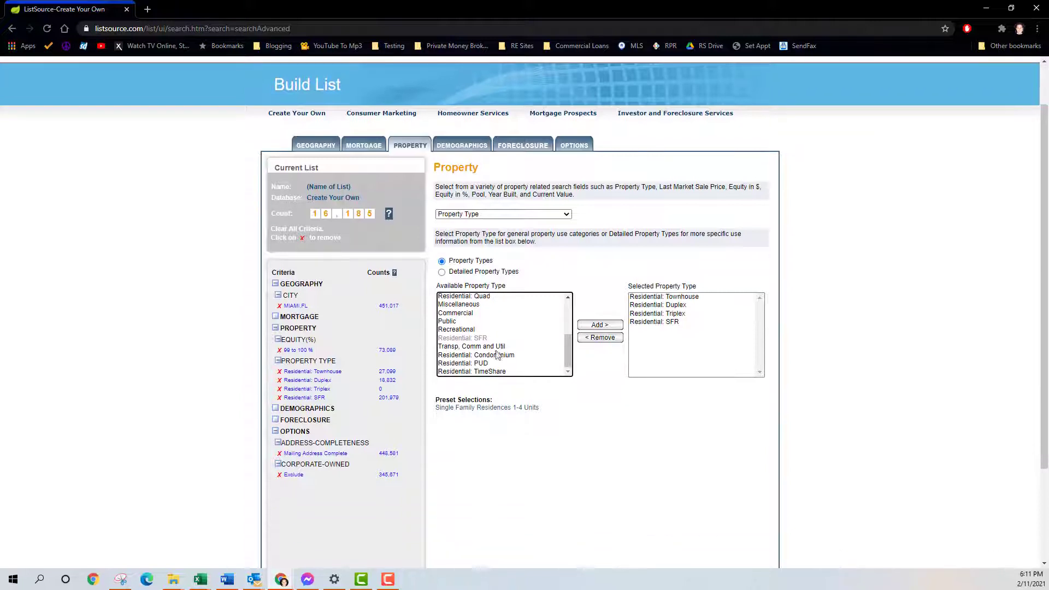
pyautogui.click(489, 300)
pyautogui.scroll(2, 508, 318)
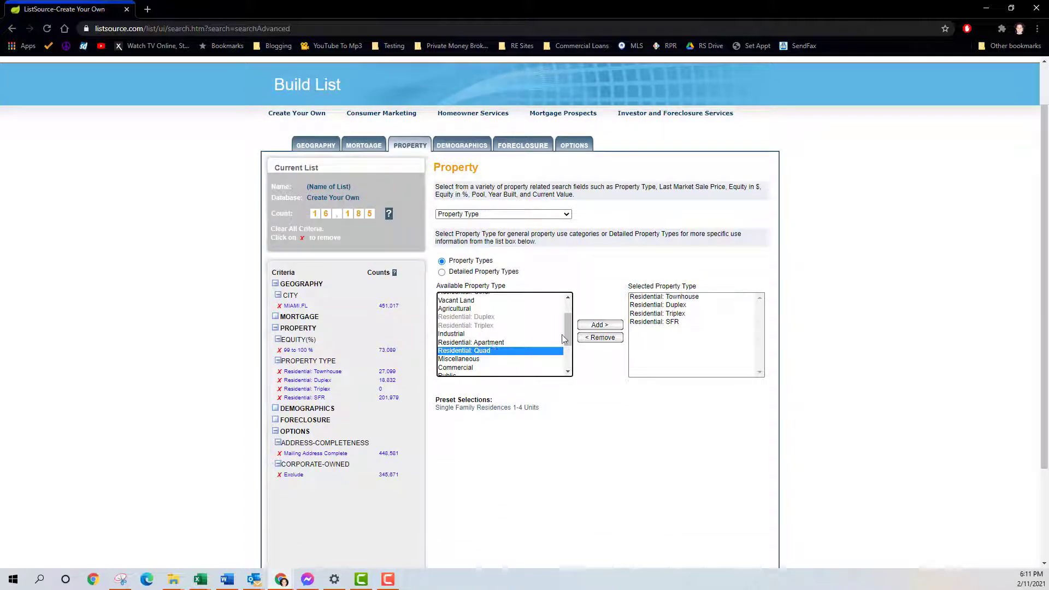
pyautogui.click(601, 325)
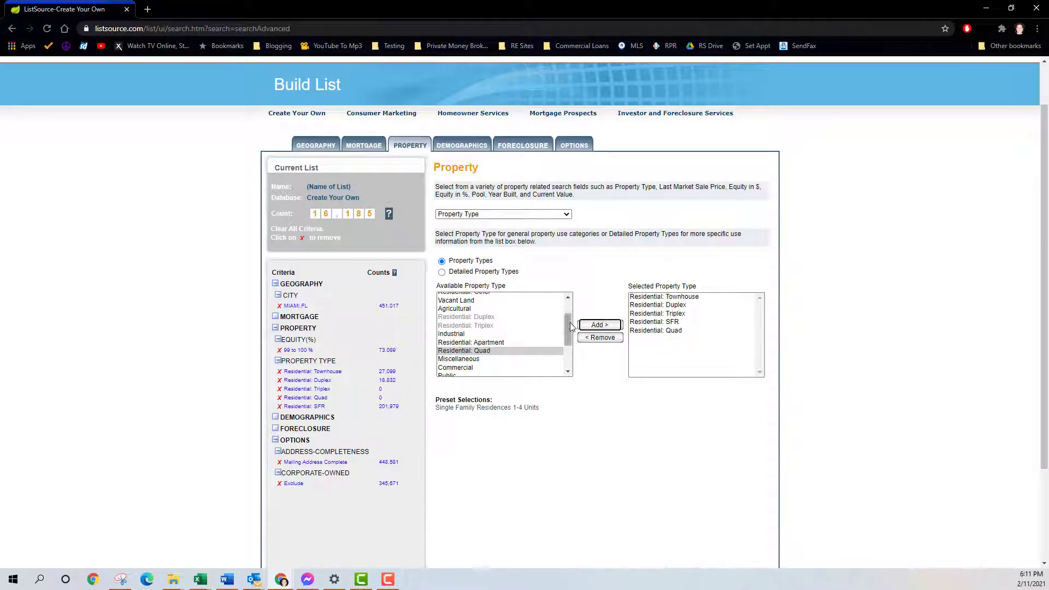
pyautogui.moveTo(570, 328); pyautogui.dragTo(566, 350)
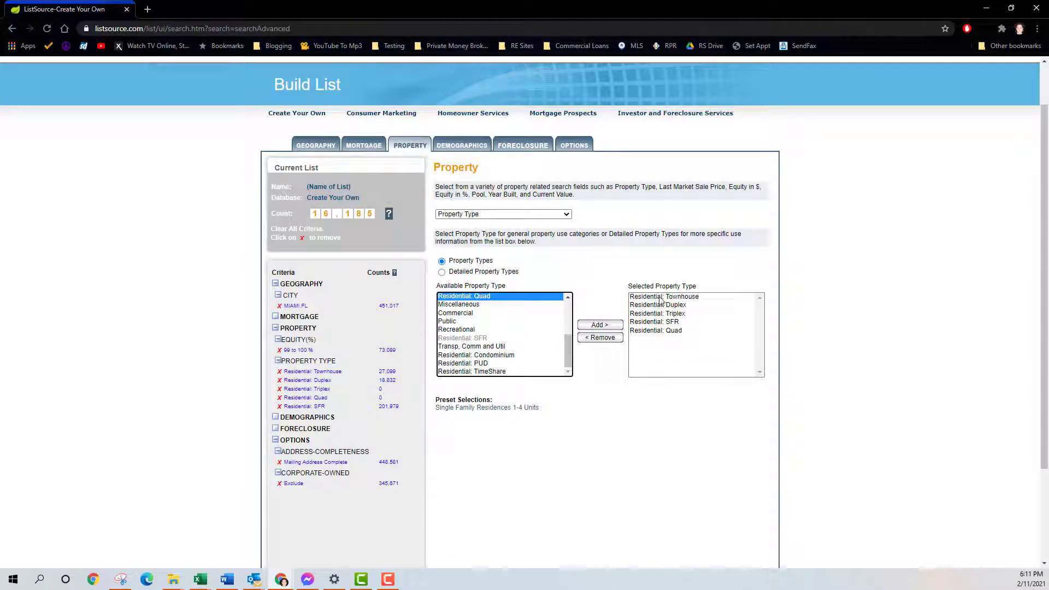
# Add a Last Market Sale Date criterion covering the last 12 months, 02/11/2020 to 02/11/2021.
pyautogui.click(565, 216)
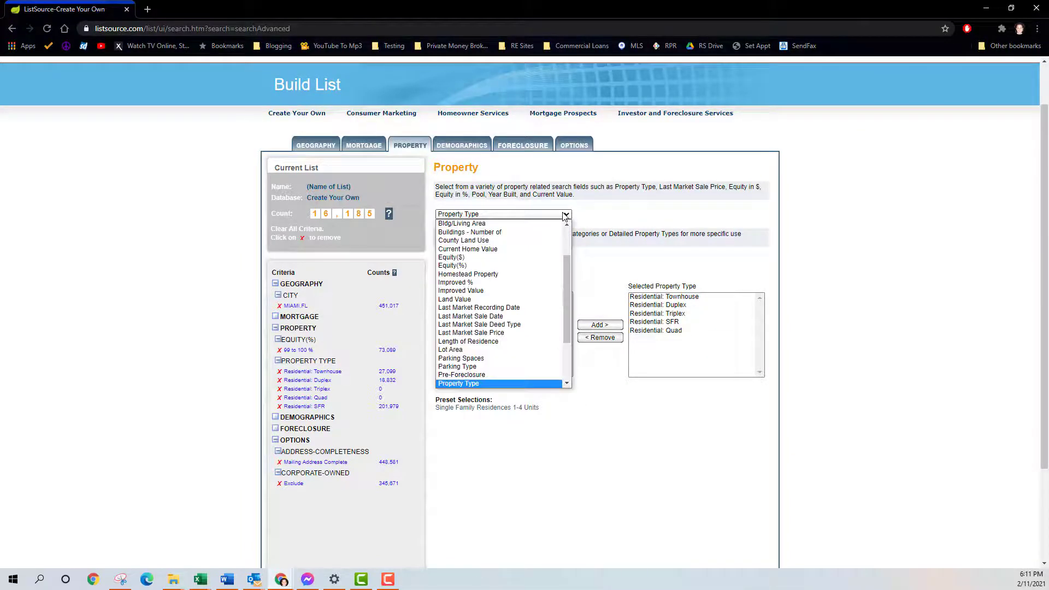
pyautogui.scroll(1, 565, 224)
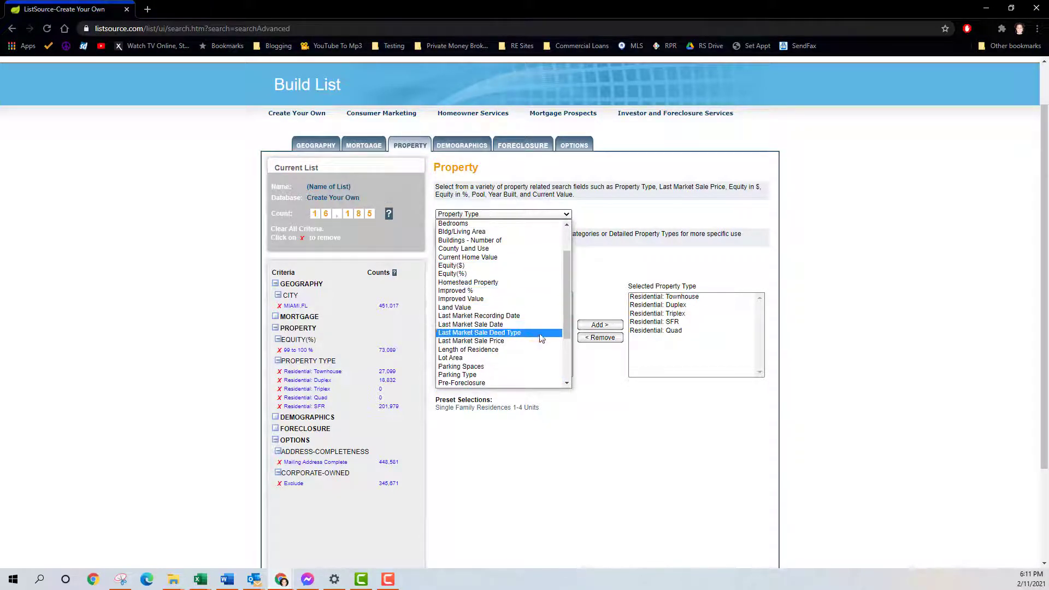
pyautogui.click(509, 325)
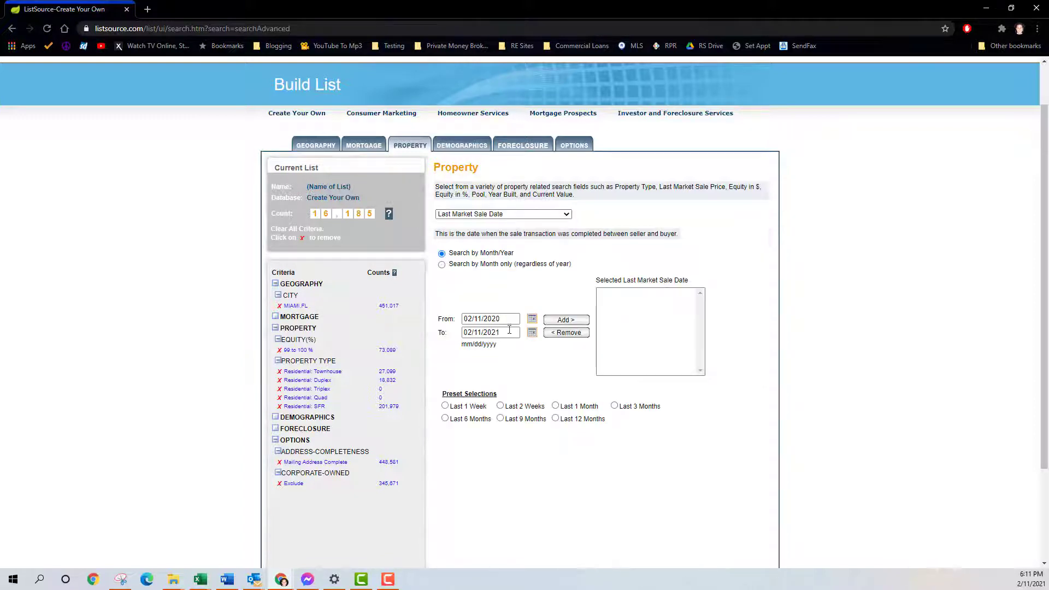
pyautogui.click(556, 419)
pyautogui.click(500, 407)
pyautogui.click(556, 419)
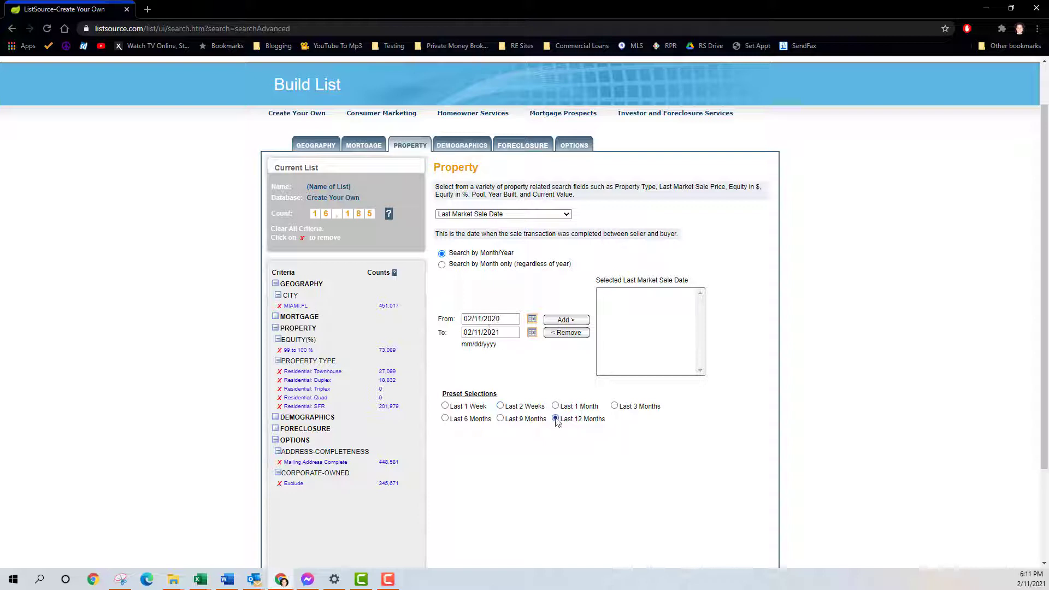
pyautogui.click(567, 320)
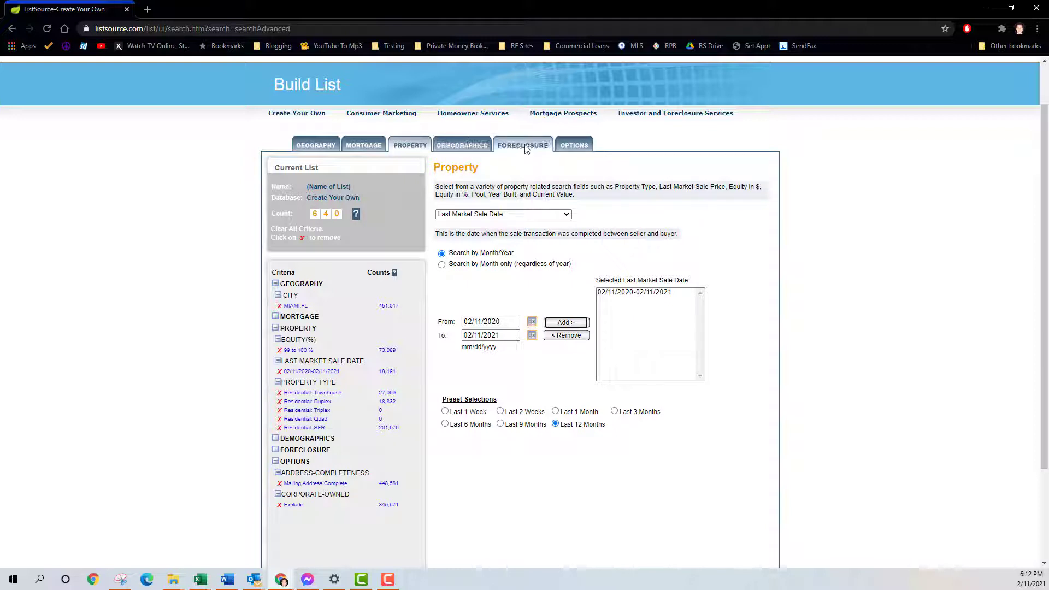
# In the list options, set the owner occupied status to Absentee Owned and corporate-owned properties to No Preference.
pyautogui.click(570, 146)
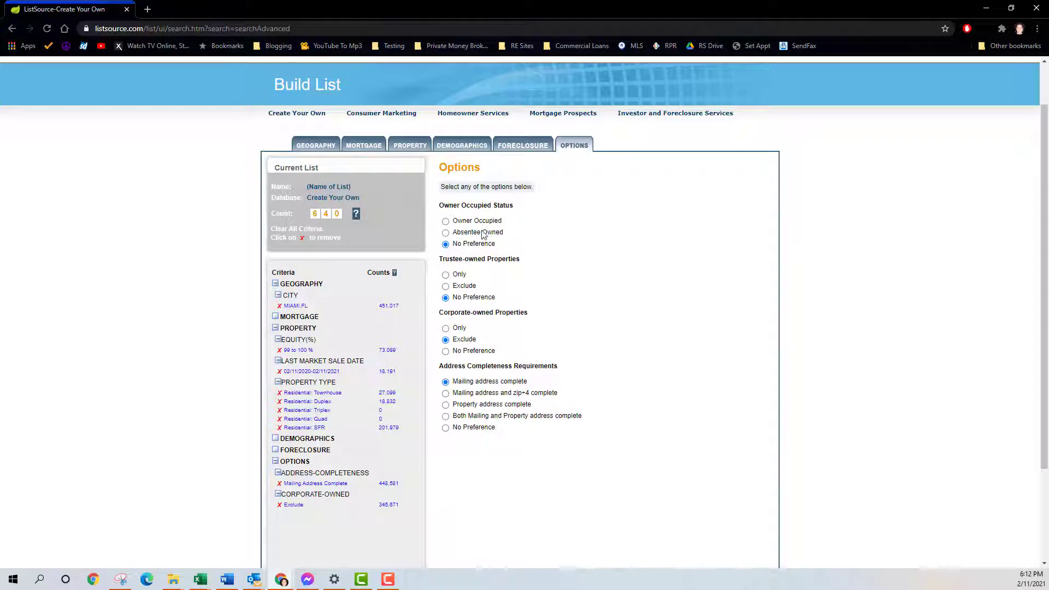
pyautogui.click(446, 233)
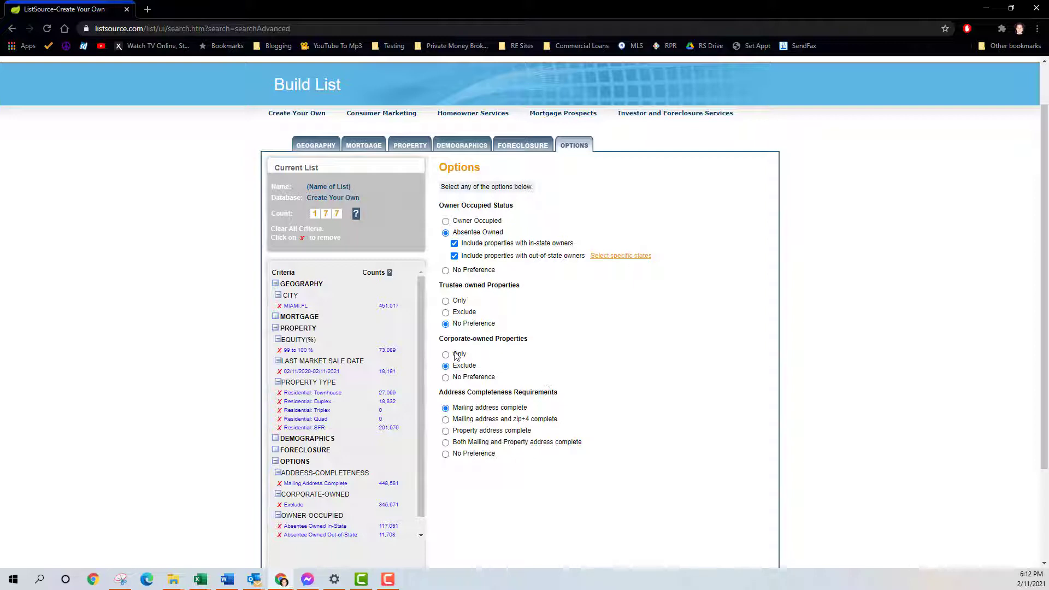
pyautogui.click(446, 377)
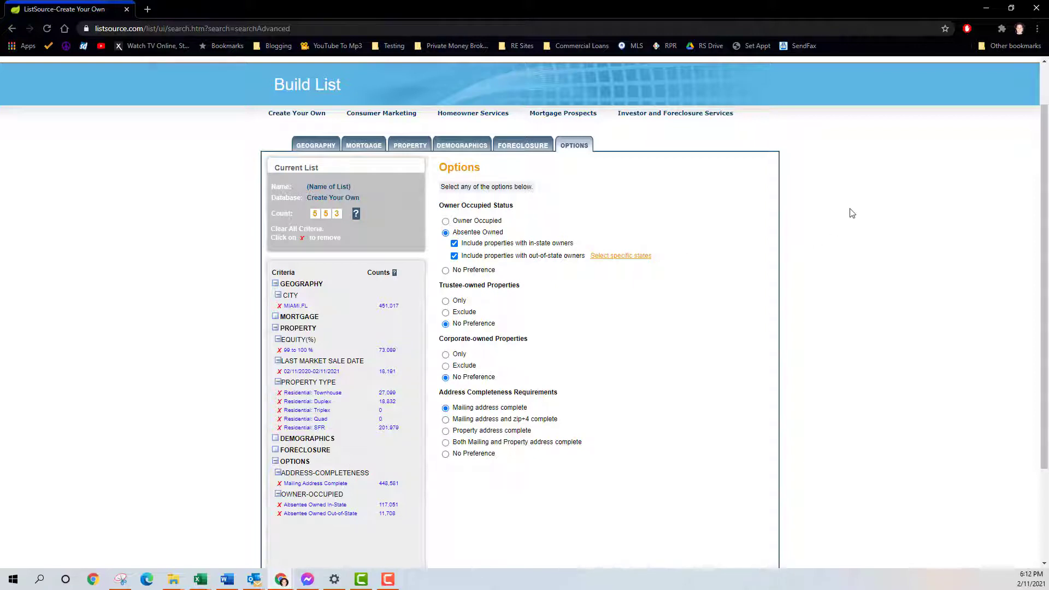
# Proceed to purchasing the list with the current criteria.
pyautogui.scroll(-2, 849, 211)
pyautogui.scroll(1, 846, 237)
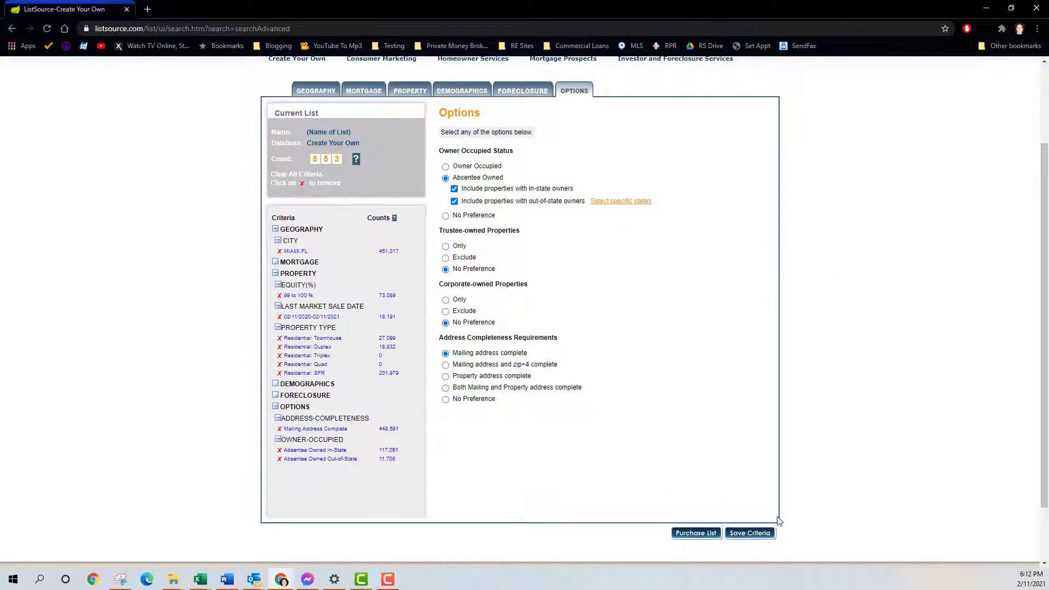
pyautogui.click(700, 536)
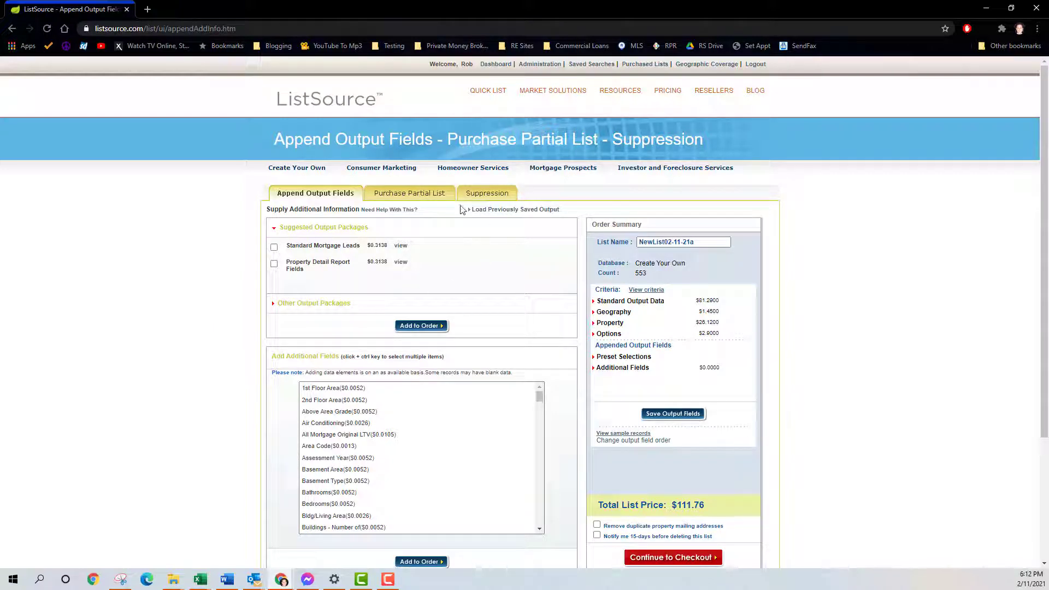
# Set up a partial list purchase with a custom selection that groups properties by ZIP Code.
pyautogui.click(410, 195)
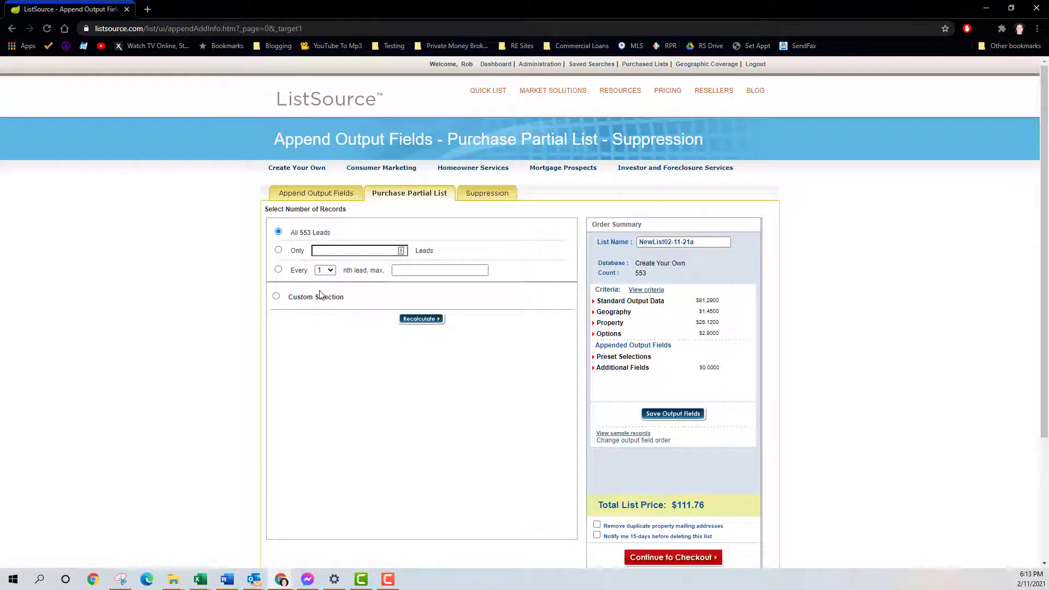
pyautogui.click(276, 298)
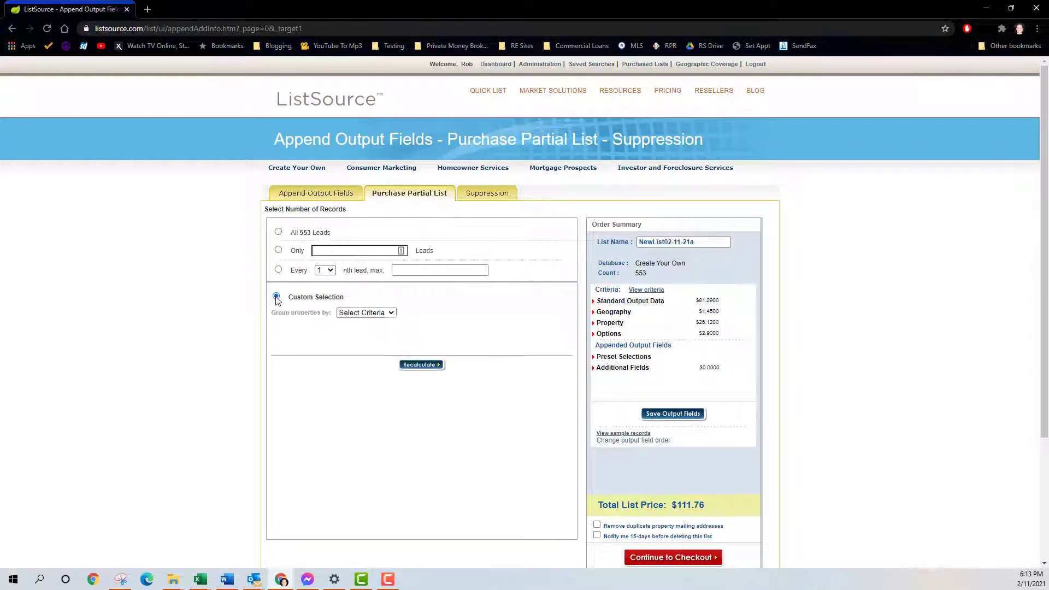
pyautogui.click(376, 314)
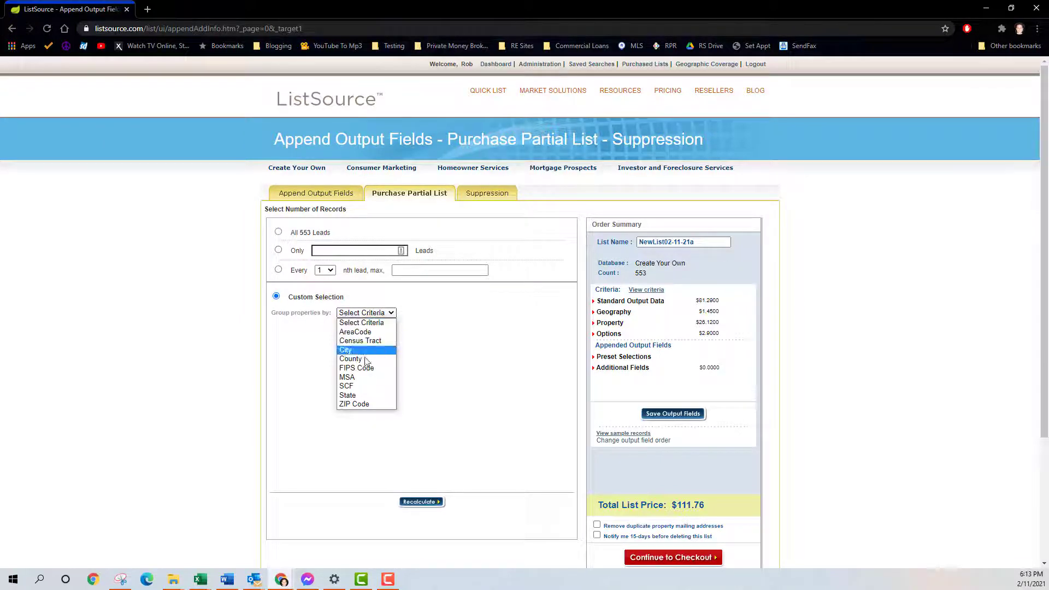
pyautogui.click(354, 404)
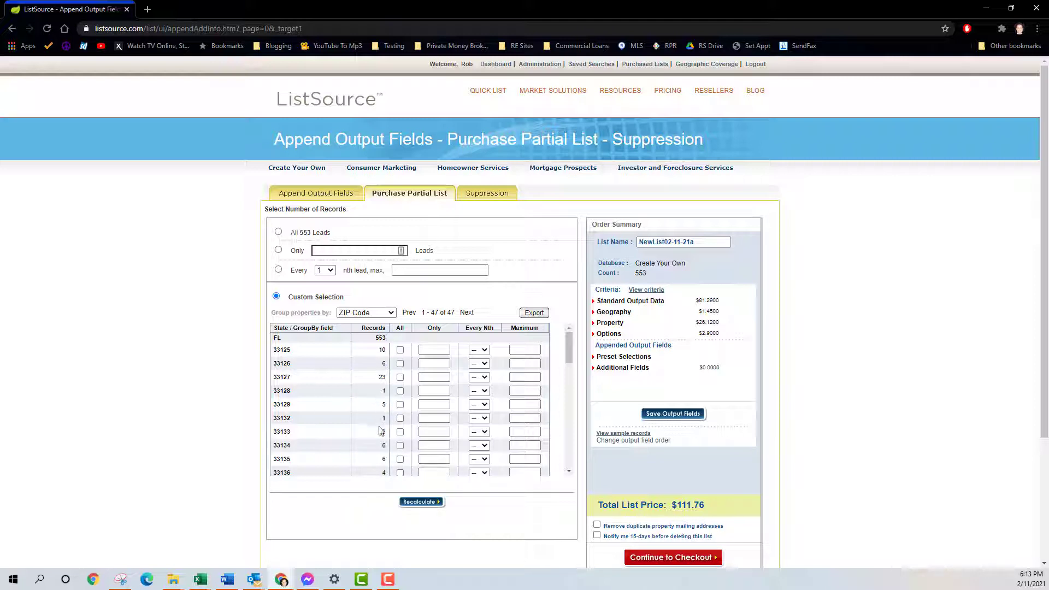
# Examine the record counts for all listed ZIP codes and open the email export form for the breakdown.
pyautogui.doubleClick(284, 435)
pyautogui.scroll(-2, 334, 415)
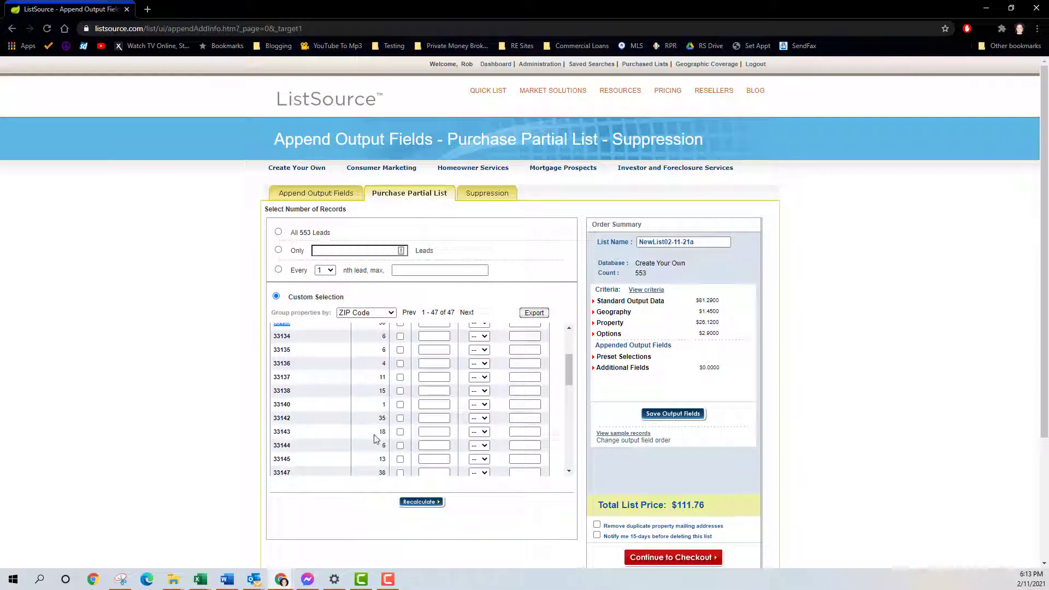
pyautogui.scroll(-2, 376, 437)
pyautogui.scroll(-6, 284, 423)
pyautogui.scroll(-2, 294, 416)
pyautogui.scroll(-2, 293, 416)
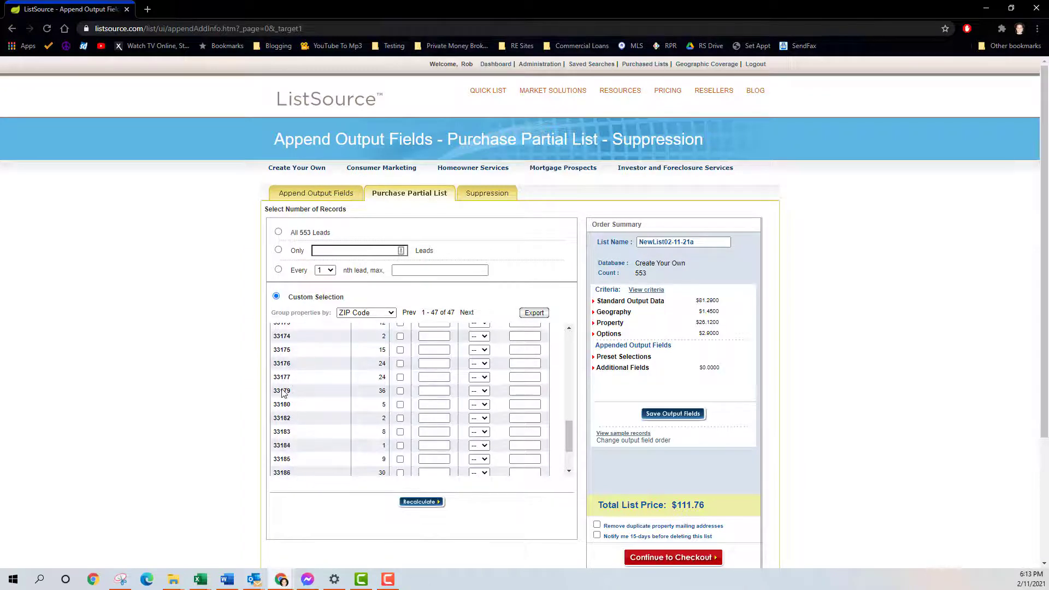
pyautogui.scroll(-2, 323, 398)
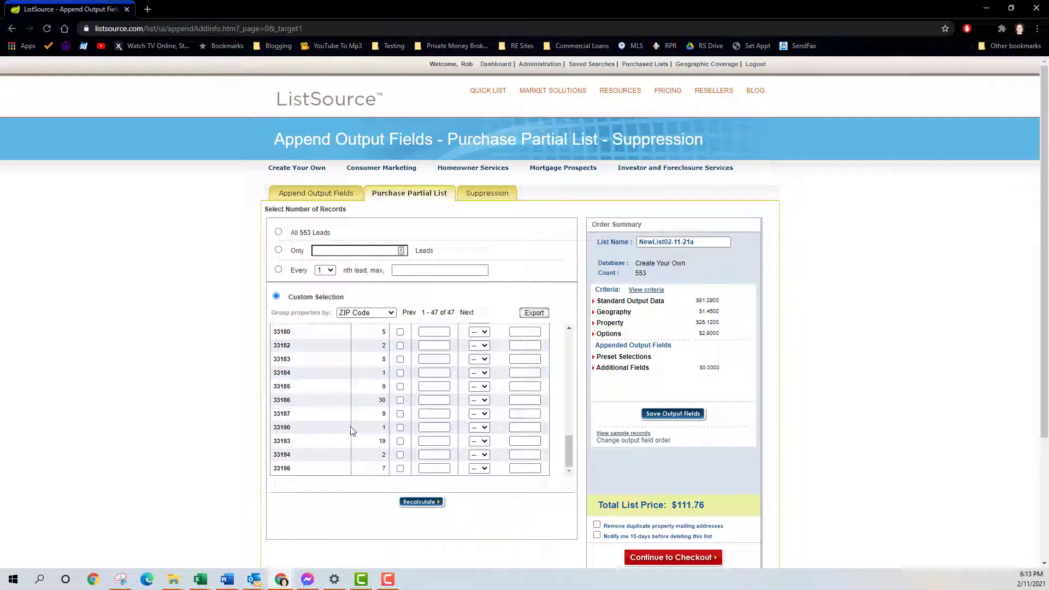
pyautogui.click(533, 317)
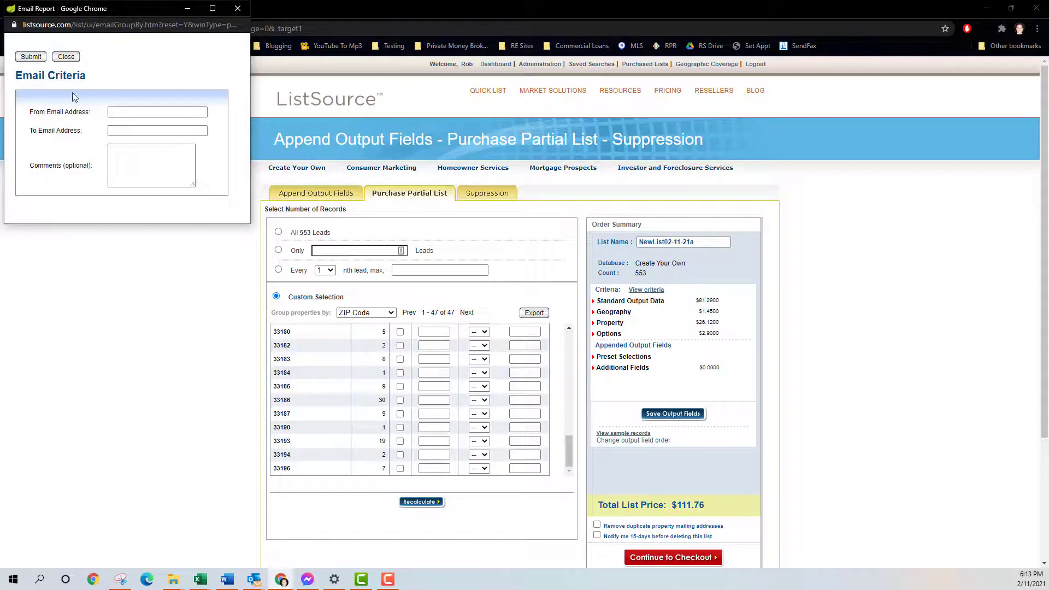
pyautogui.click(125, 130)
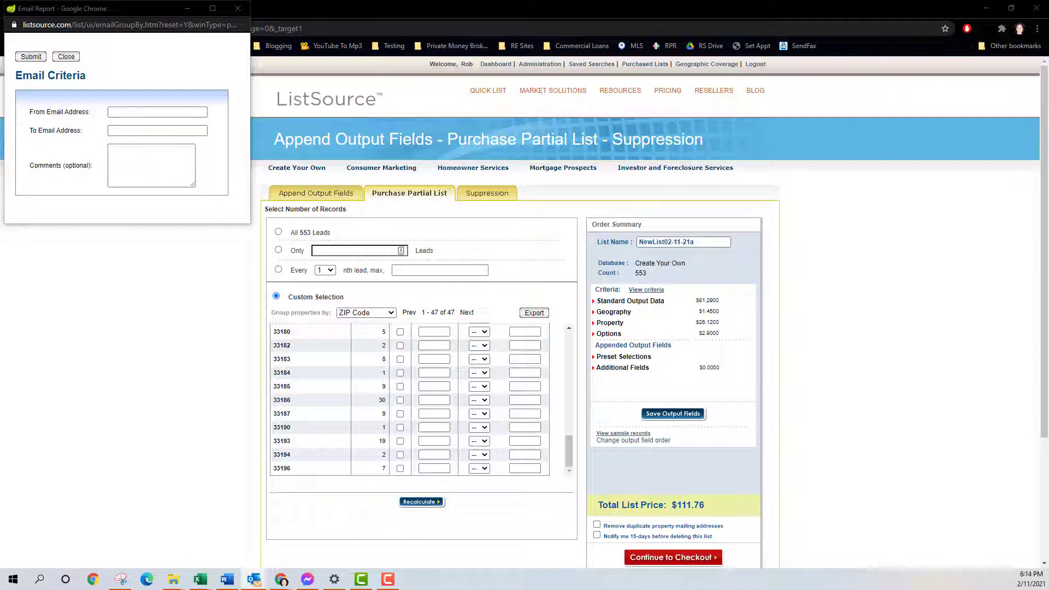
# Switch to the ListSource GroupBy Custom Selection message in Outlook, dismissing the export form, and open its GroupbyDataList.csv attachment.
pyautogui.hotkey('alt', 'Tab')
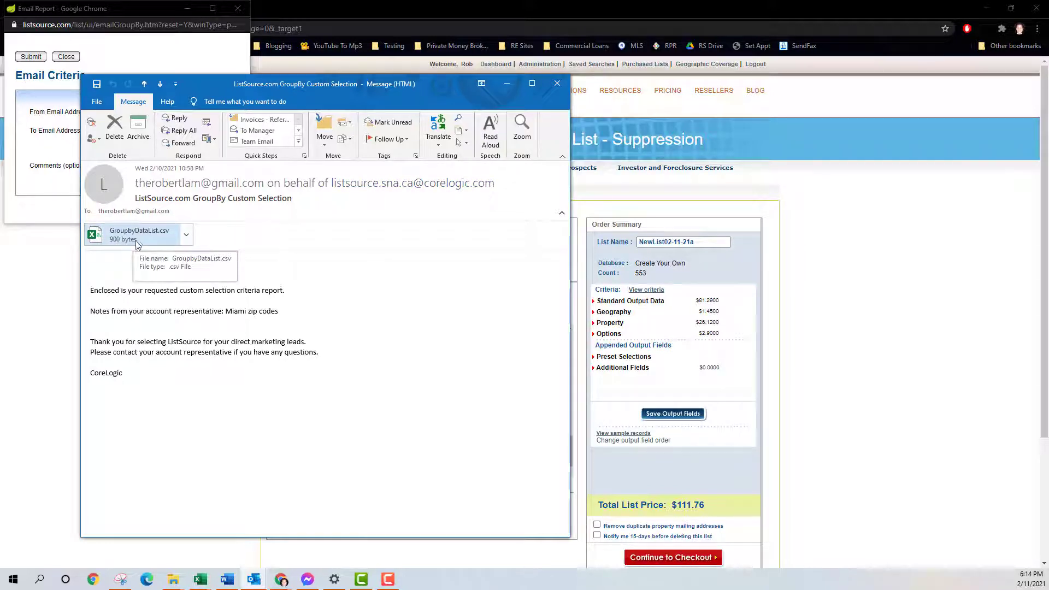
pyautogui.click(66, 58)
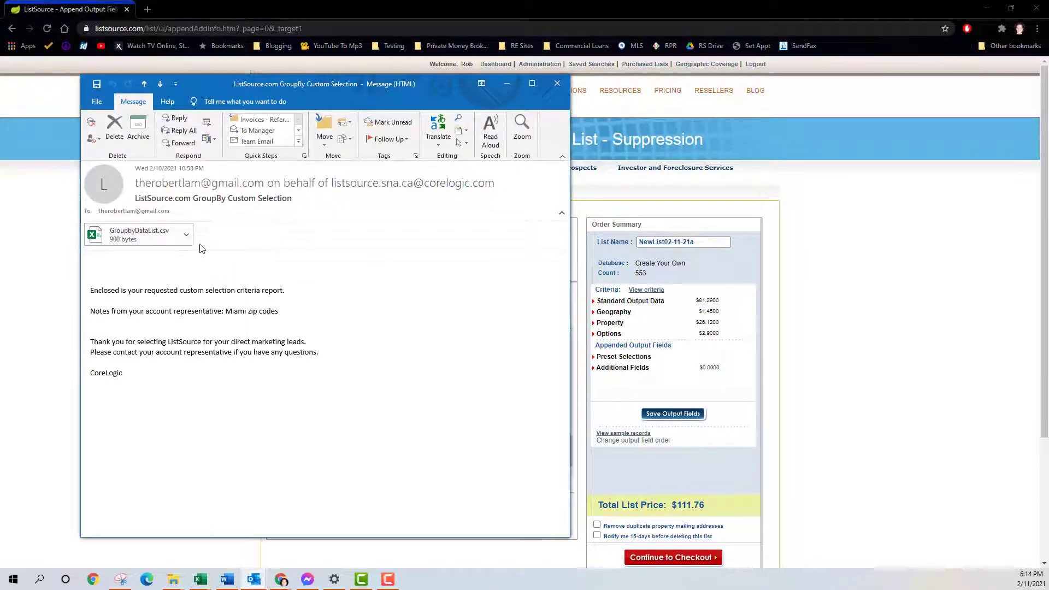
pyautogui.click(142, 234)
pyautogui.doubleClick(143, 234)
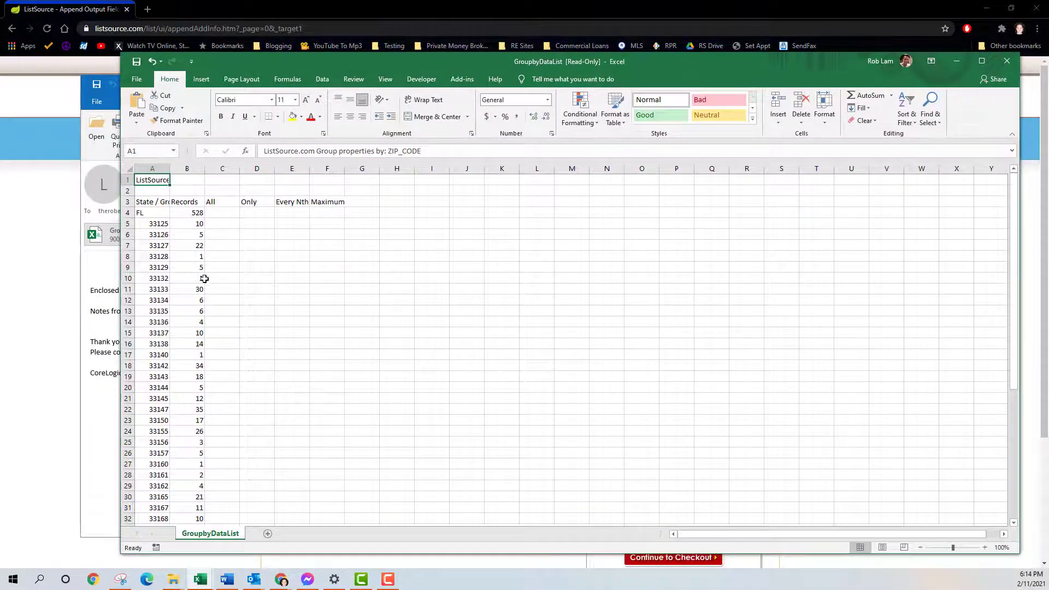
# Examine the ZIP codes and their record counts throughout the GroupbyDataList sheet to compare the busiest areas.
pyautogui.click(200, 409)
pyautogui.scroll(-8, 200, 407)
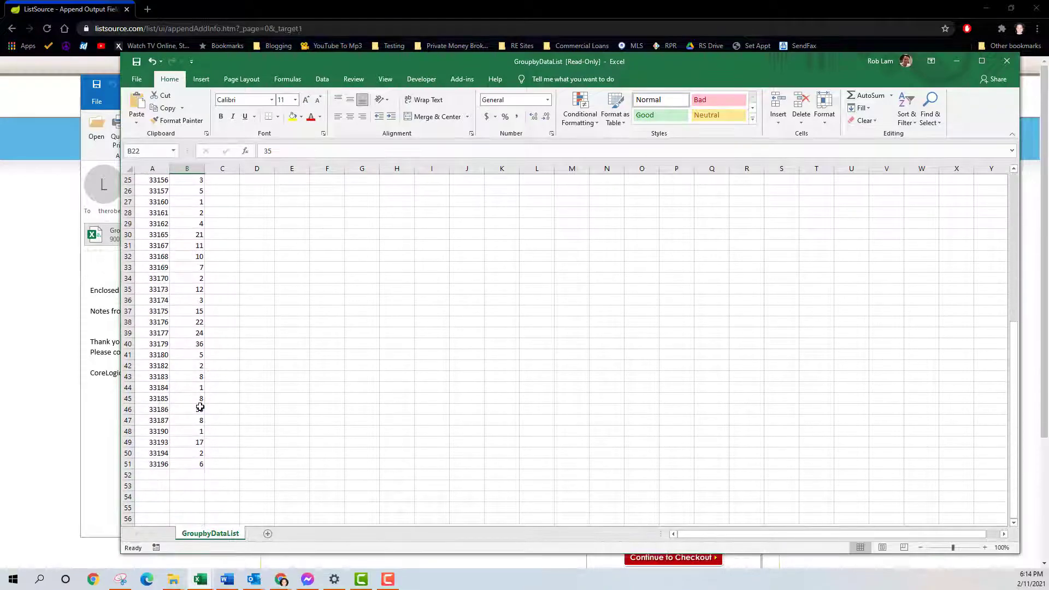
pyautogui.click(200, 376)
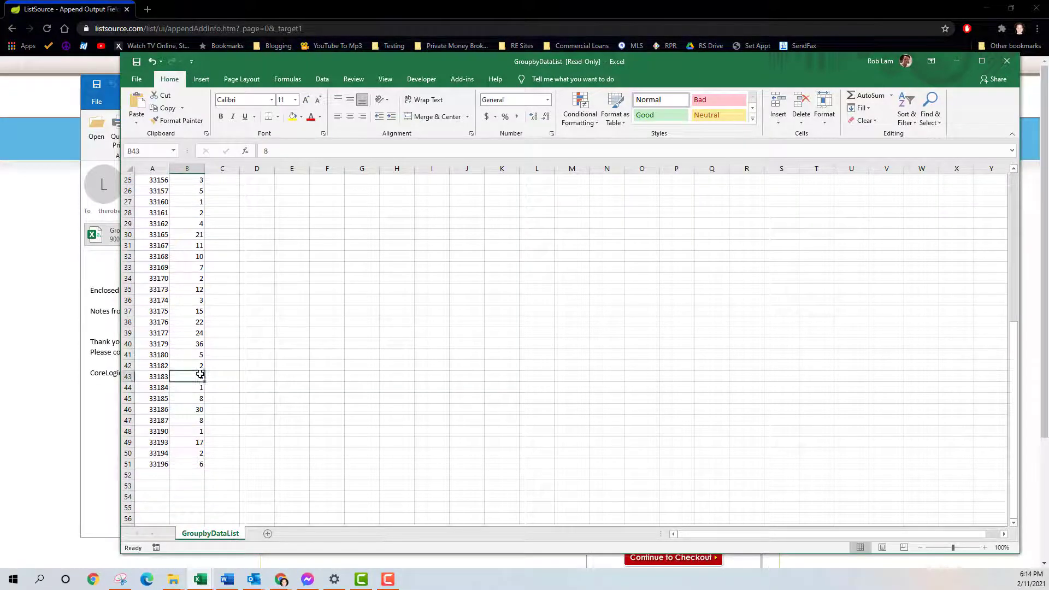
pyautogui.scroll(8, 200, 376)
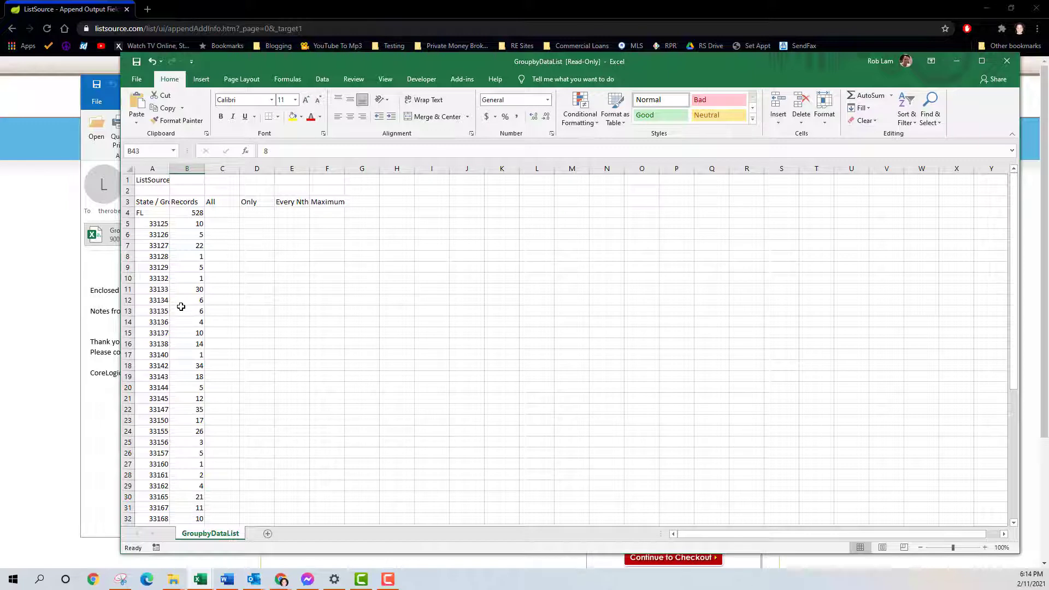
pyautogui.click(186, 366)
pyautogui.click(159, 368)
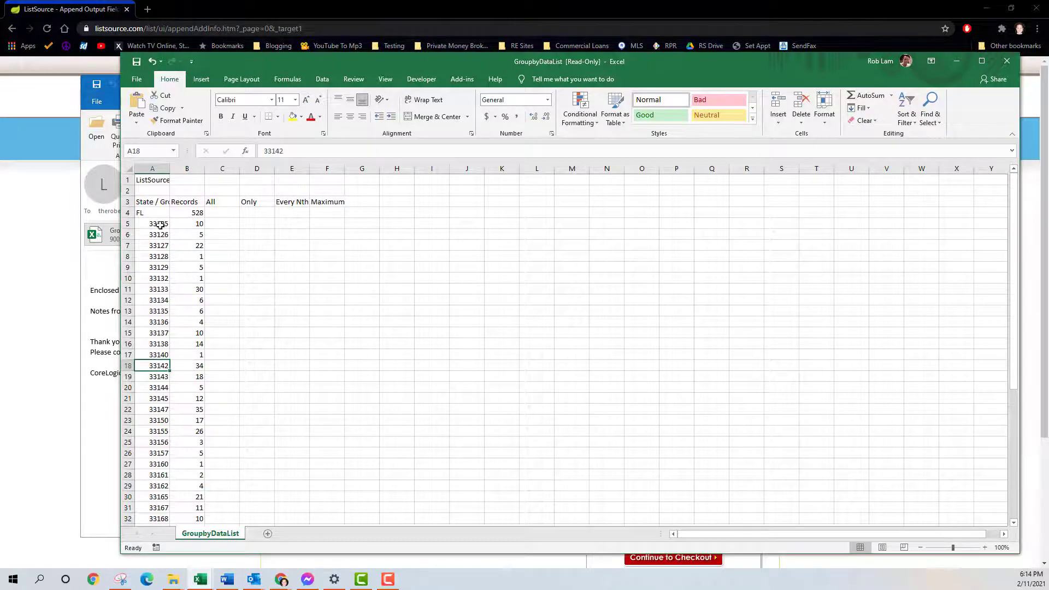
pyautogui.click(159, 431)
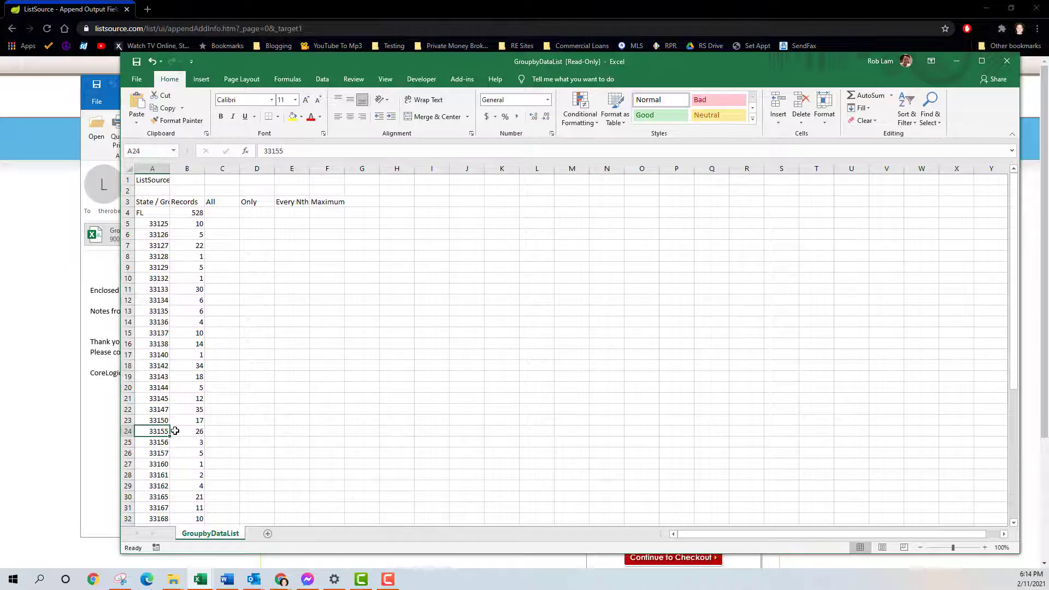
pyautogui.scroll(-2, 190, 432)
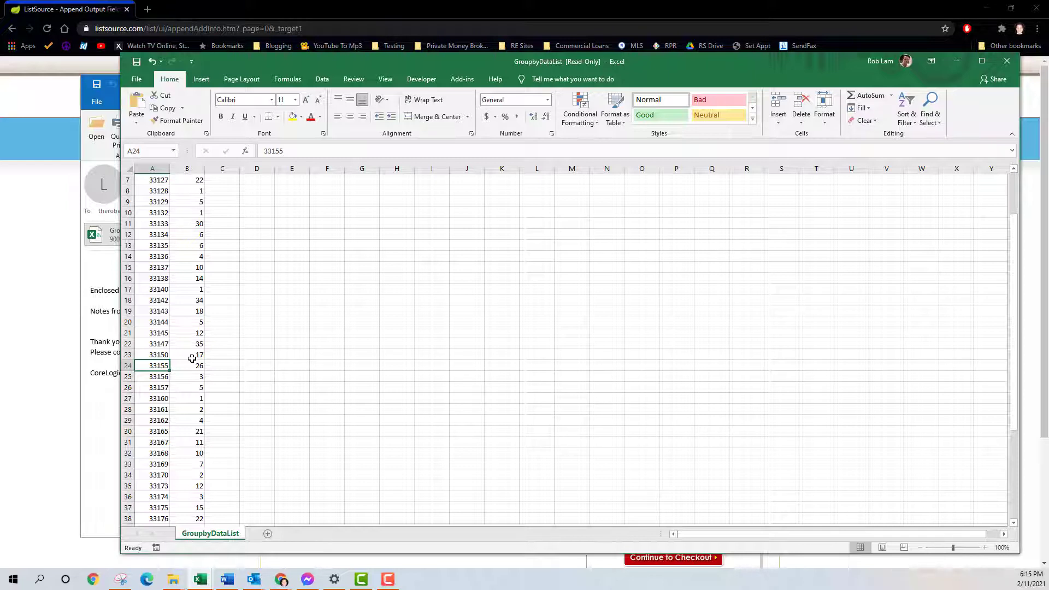
pyautogui.click(221, 270)
pyautogui.scroll(2, 220, 271)
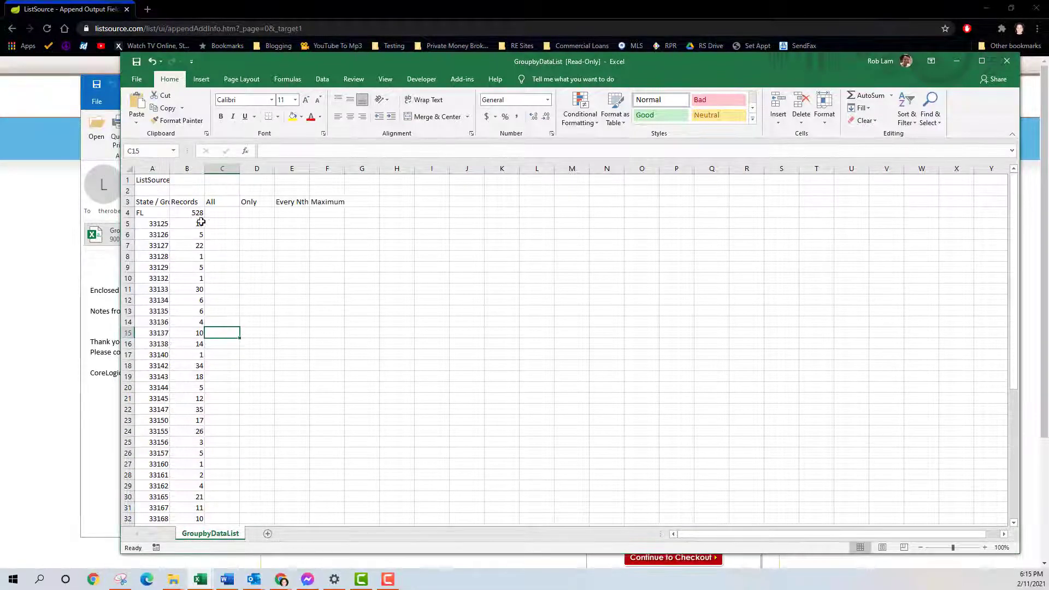
# Delete the two rows above the column headers and the FL total row from the GroupbyDataList sheet.
pyautogui.moveTo(127, 181)
pyautogui.mouseDown()
pyautogui.moveTo(127, 203)
pyautogui.moveTo(128, 192)
pyautogui.mouseUp()
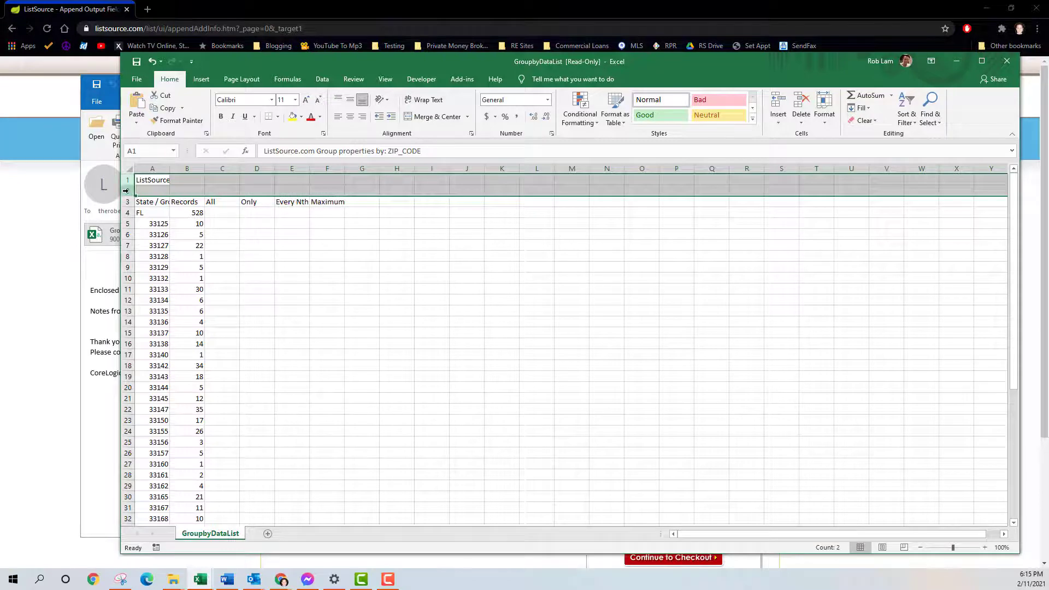
pyautogui.rightClick(125, 190)
pyautogui.click(166, 281)
pyautogui.click(129, 191)
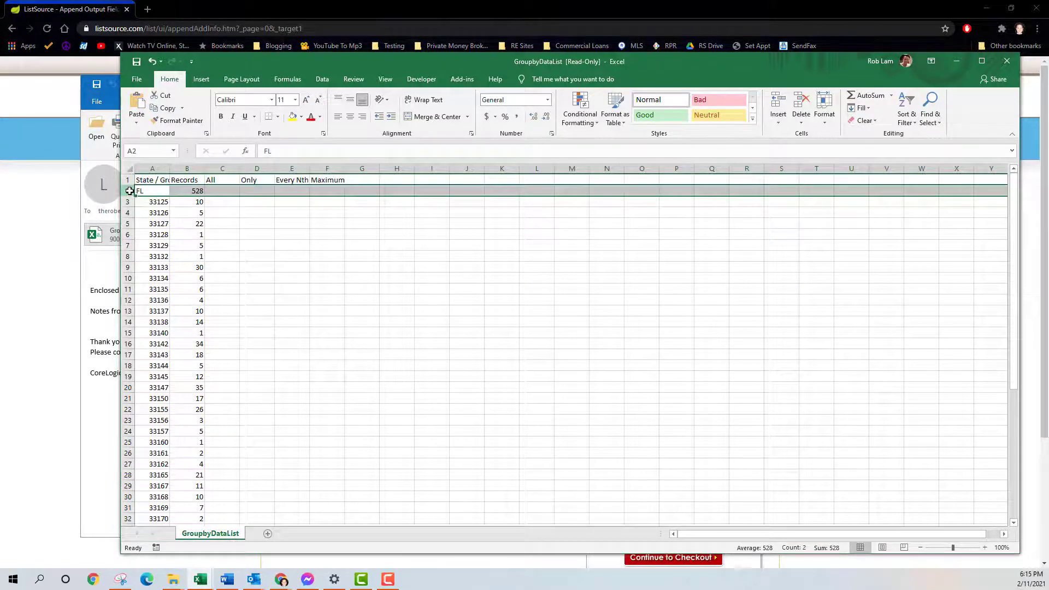
pyautogui.rightClick(130, 191)
pyautogui.click(157, 281)
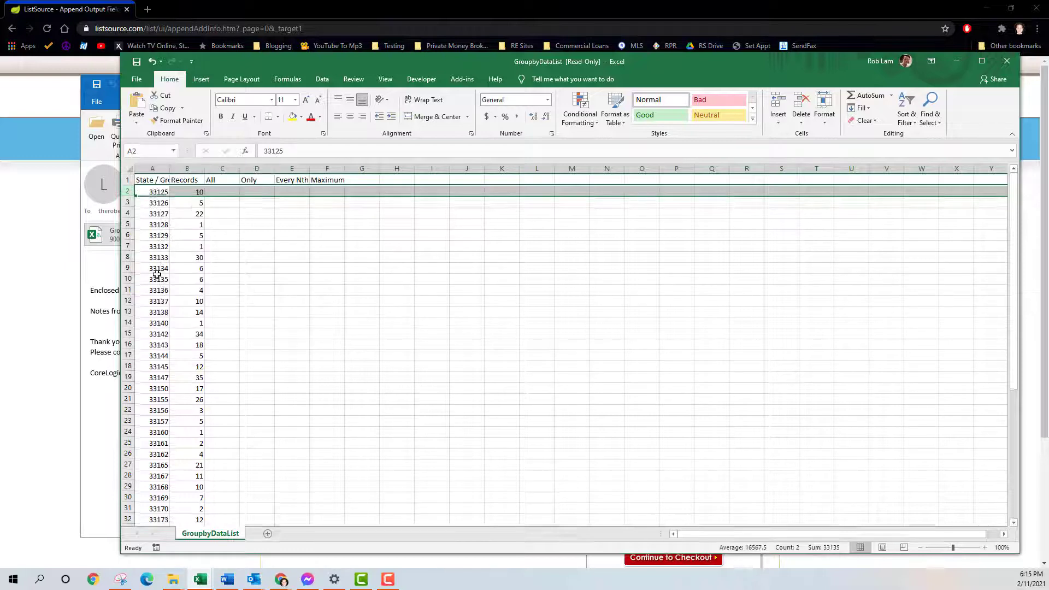
# Widen the State / GroupBy field column to show its full header and sort the whole sheet by Records from Largest to Smallest.
pyautogui.moveTo(170, 169); pyautogui.dragTo(207, 167)
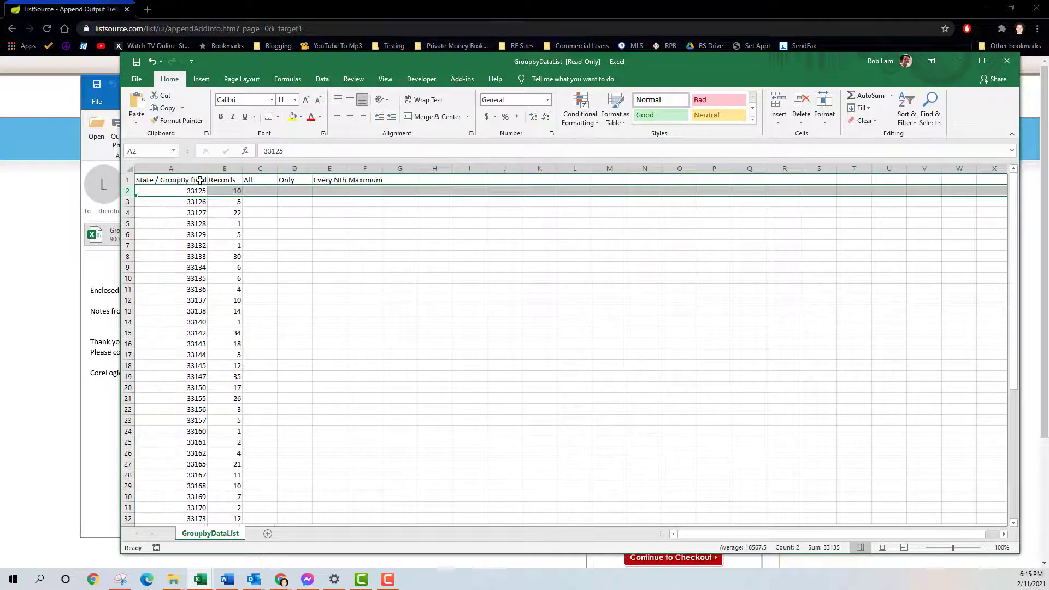
pyautogui.click(203, 225)
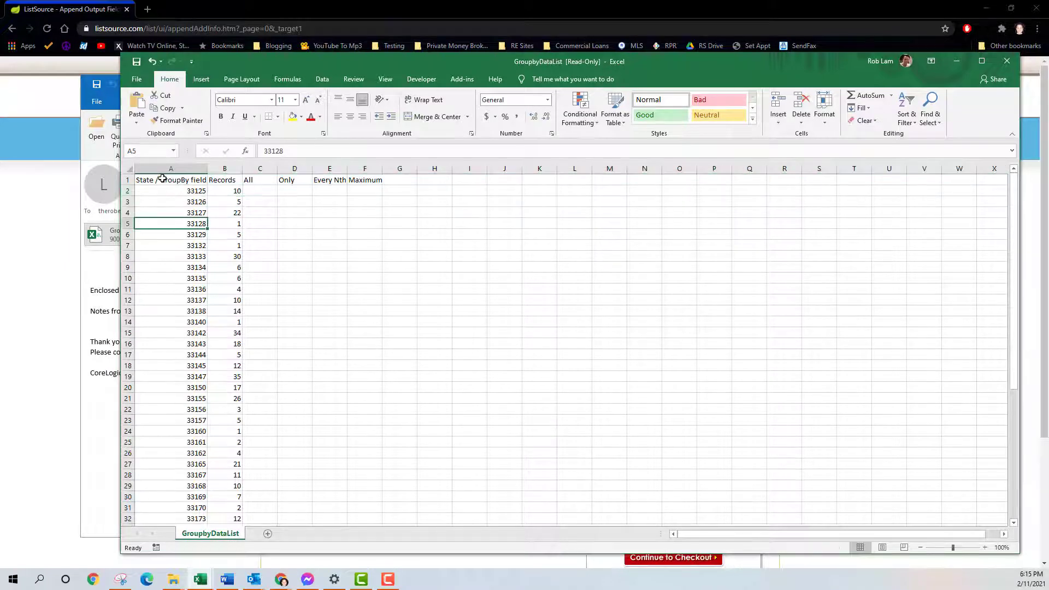
pyautogui.click(131, 168)
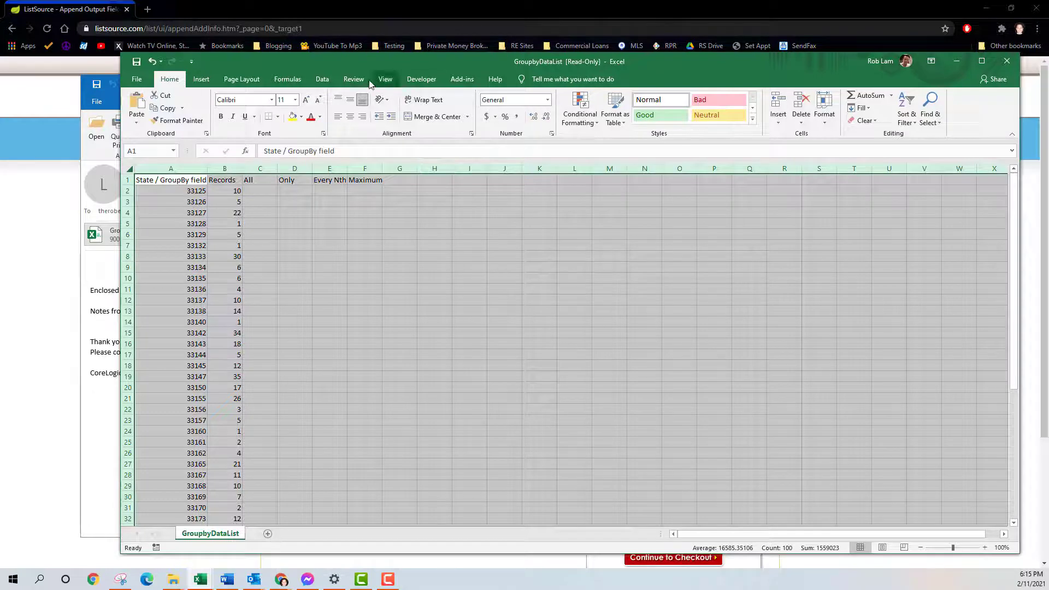
pyautogui.click(323, 80)
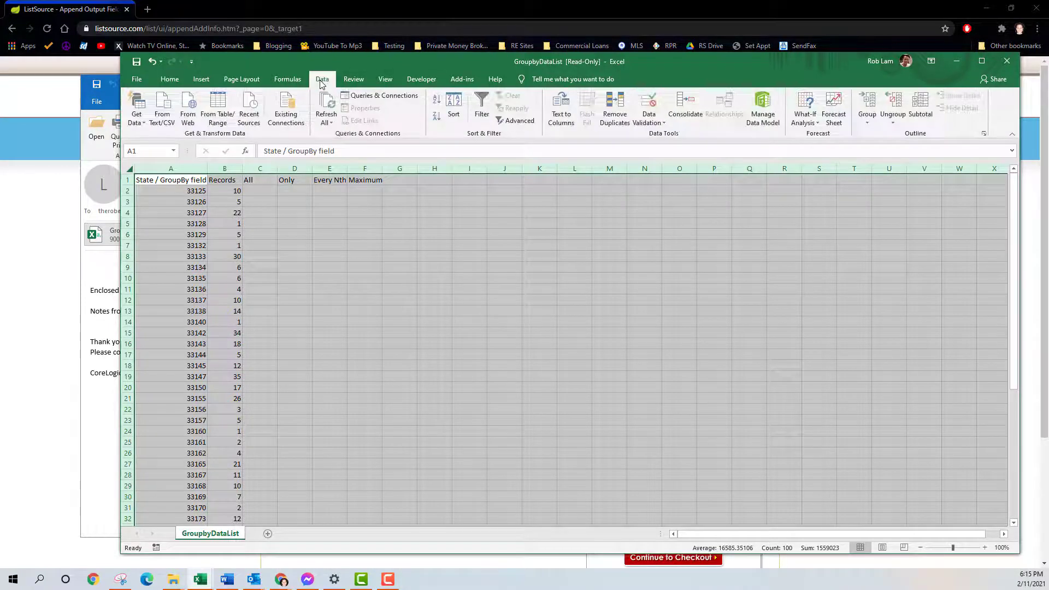
pyautogui.click(453, 113)
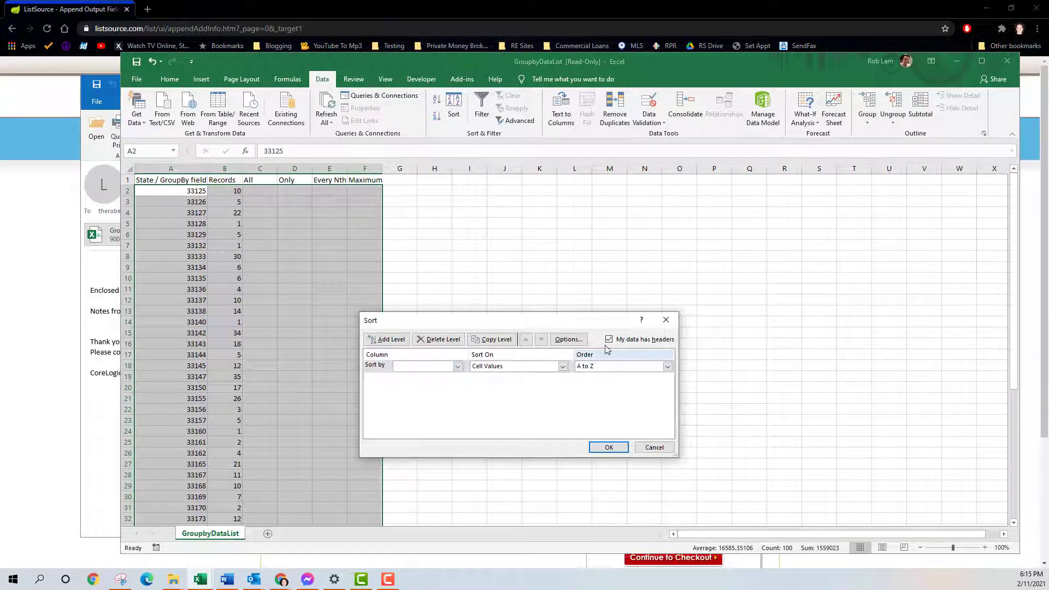
pyautogui.click(458, 367)
pyautogui.click(406, 384)
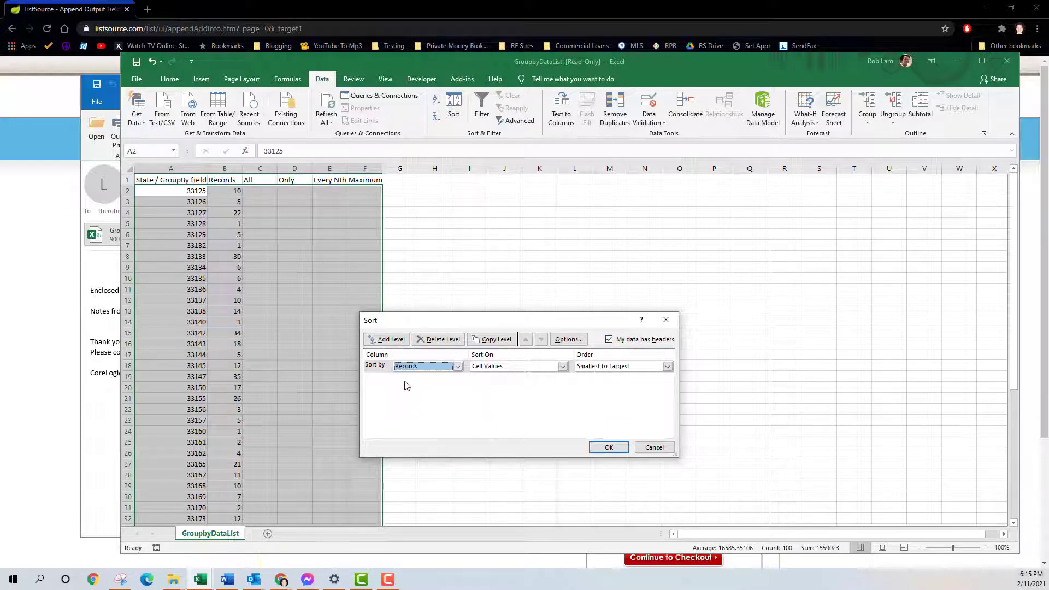
pyautogui.click(668, 366)
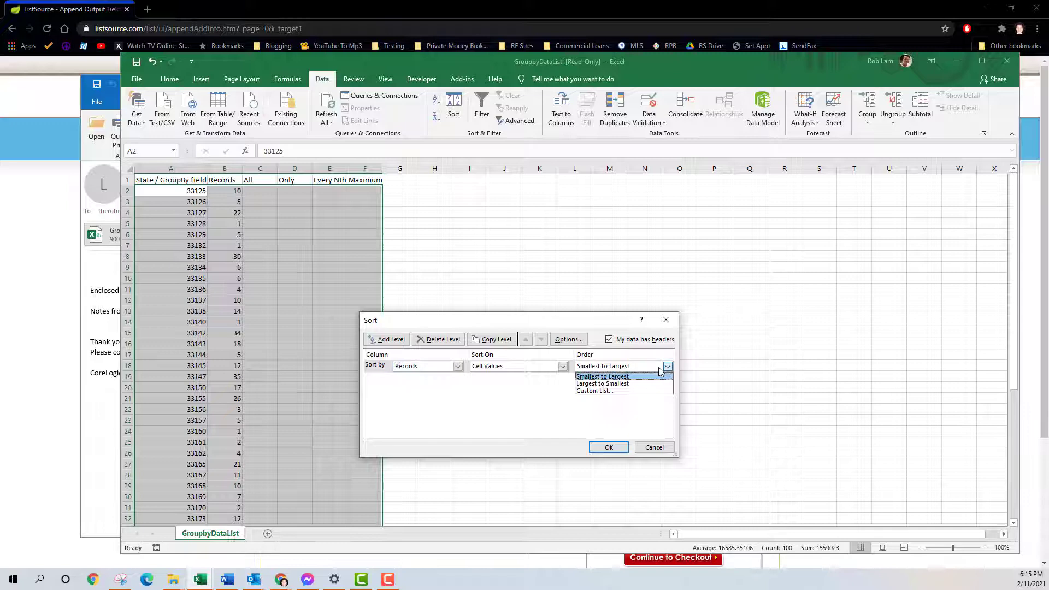
pyautogui.click(609, 385)
pyautogui.click(609, 449)
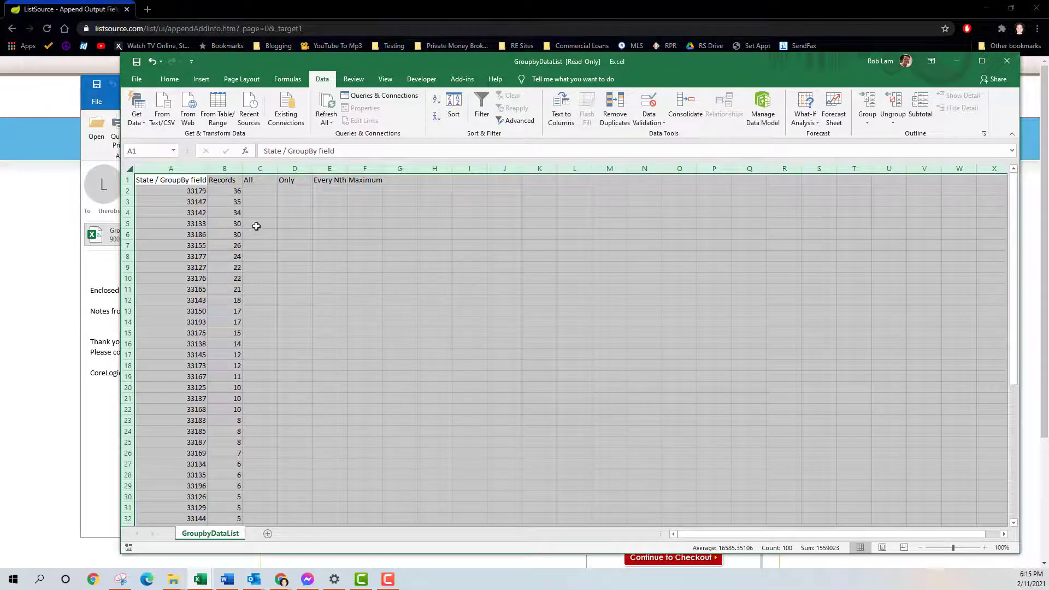
# Examine the ZIP codes with the most records and select the top three with their counts.
pyautogui.click(237, 193)
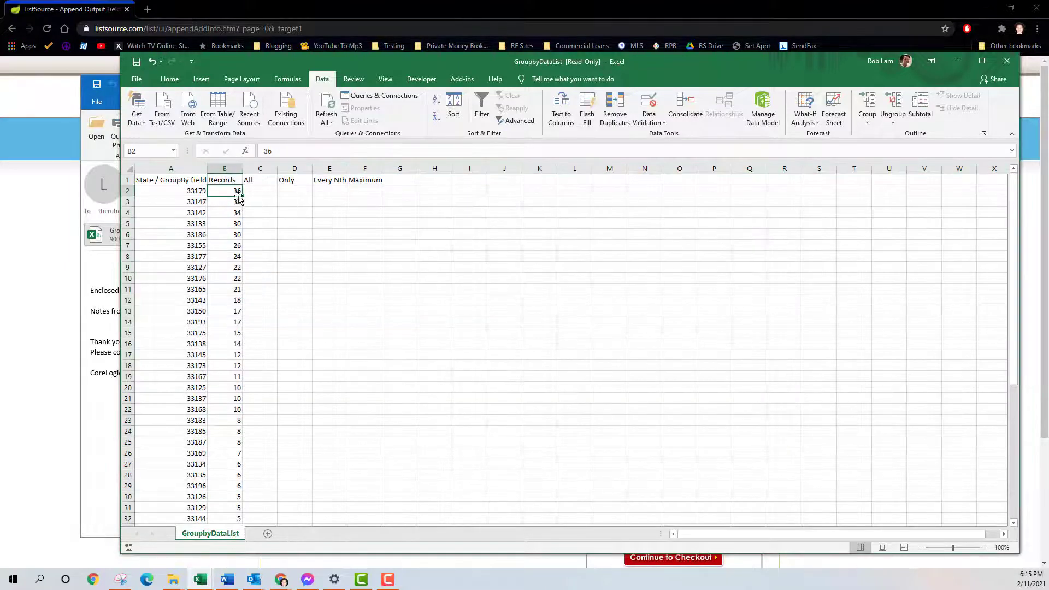
pyautogui.moveTo(188, 191); pyautogui.dragTo(229, 213)
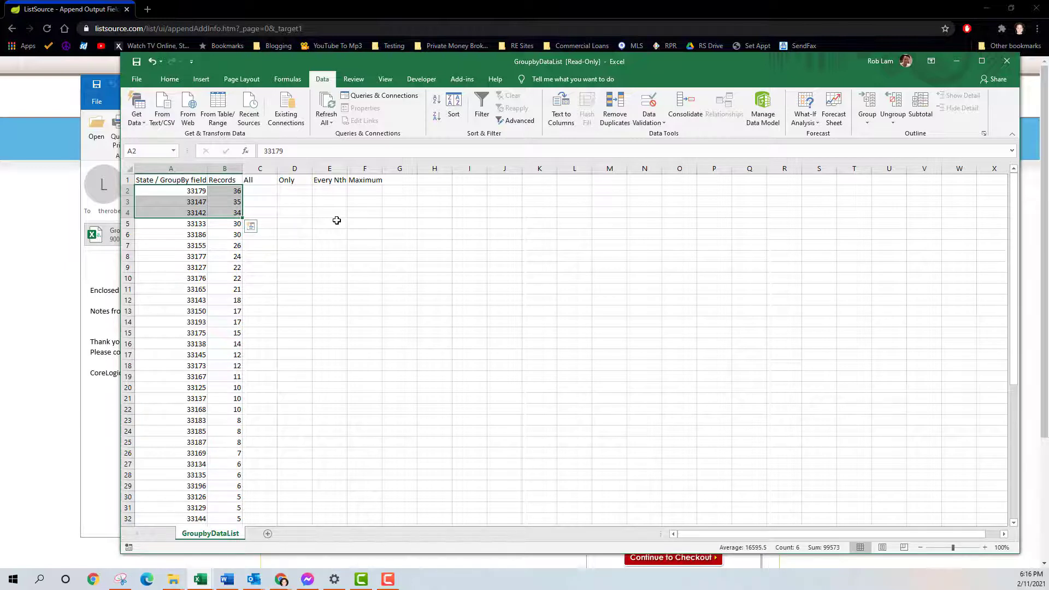
pyautogui.click(197, 247)
pyautogui.click(190, 236)
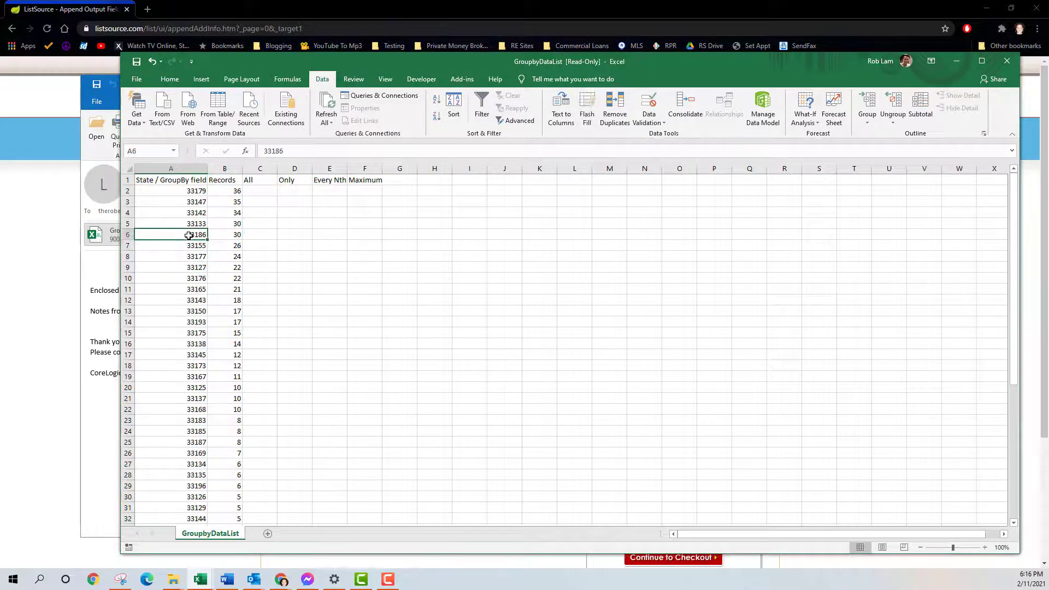
pyautogui.moveTo(235, 215); pyautogui.dragTo(181, 192)
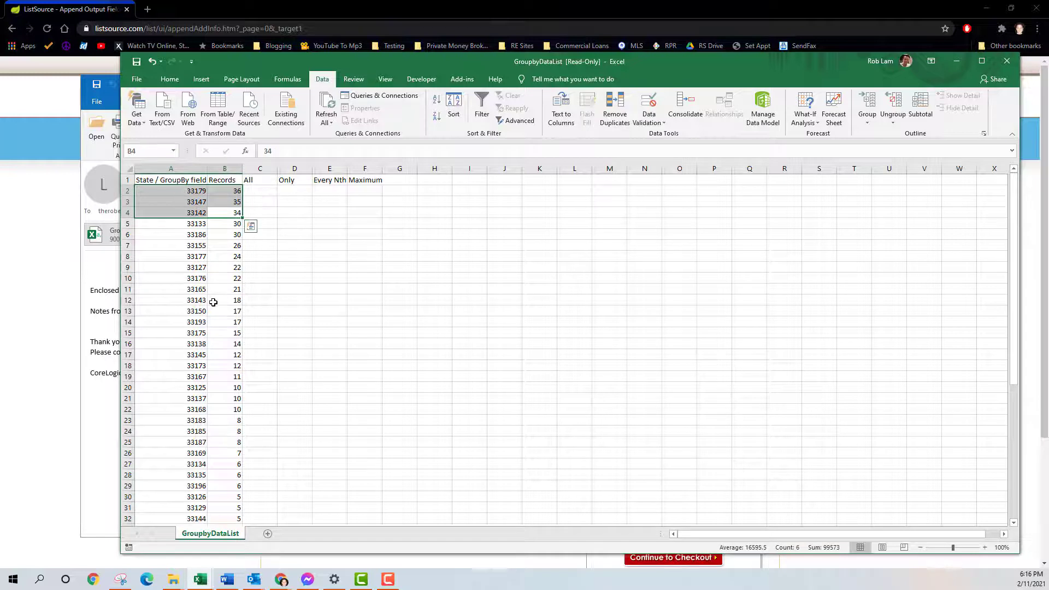